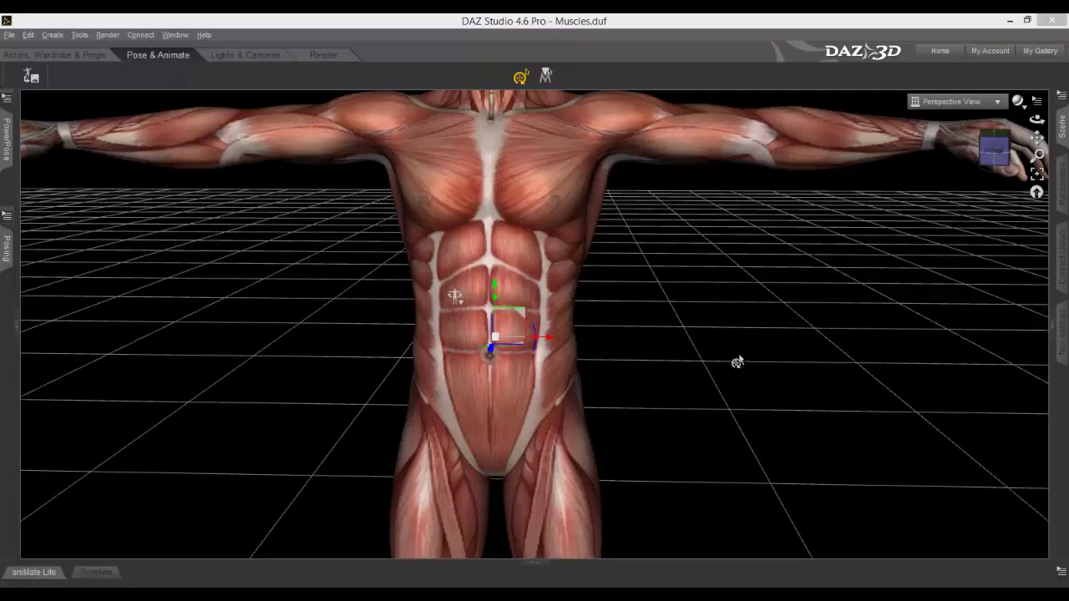
Examine the figure's torso muscles from the front, the left side and the back
{"action": "left_click_drag", "start_coordinate": [1000, 159], "coordinate": [1064, 228]}
{"action": "scroll", "coordinate": [839, 373], "scroll_direction": "down", "scroll_amount": 1}
{"action": "scroll", "coordinate": [839, 372], "scroll_direction": "up", "scroll_amount": 3}
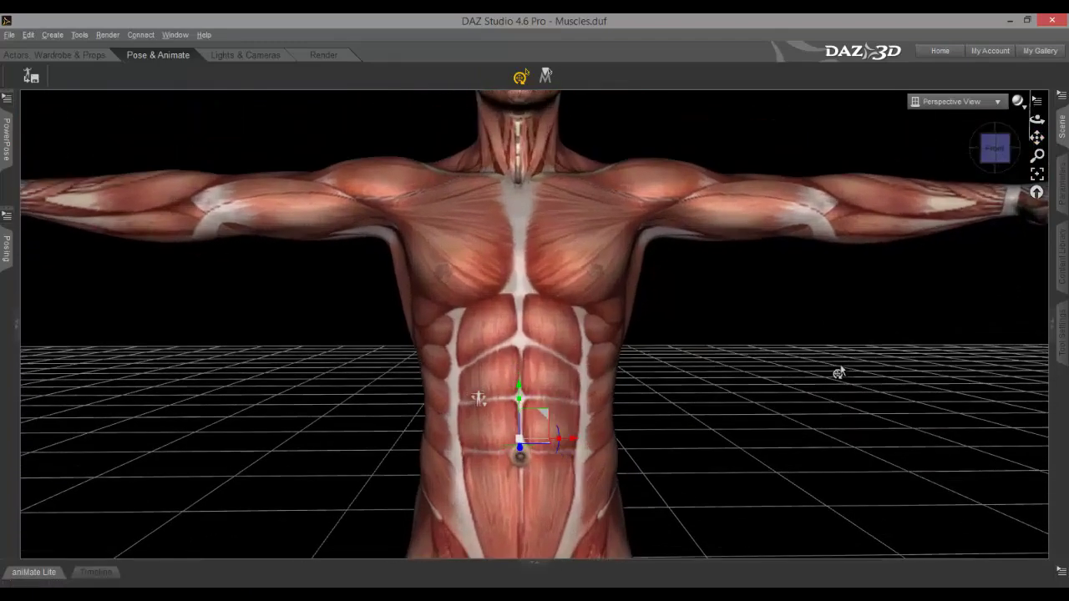
{"action": "scroll", "coordinate": [838, 374], "scroll_direction": "down", "scroll_amount": 1}
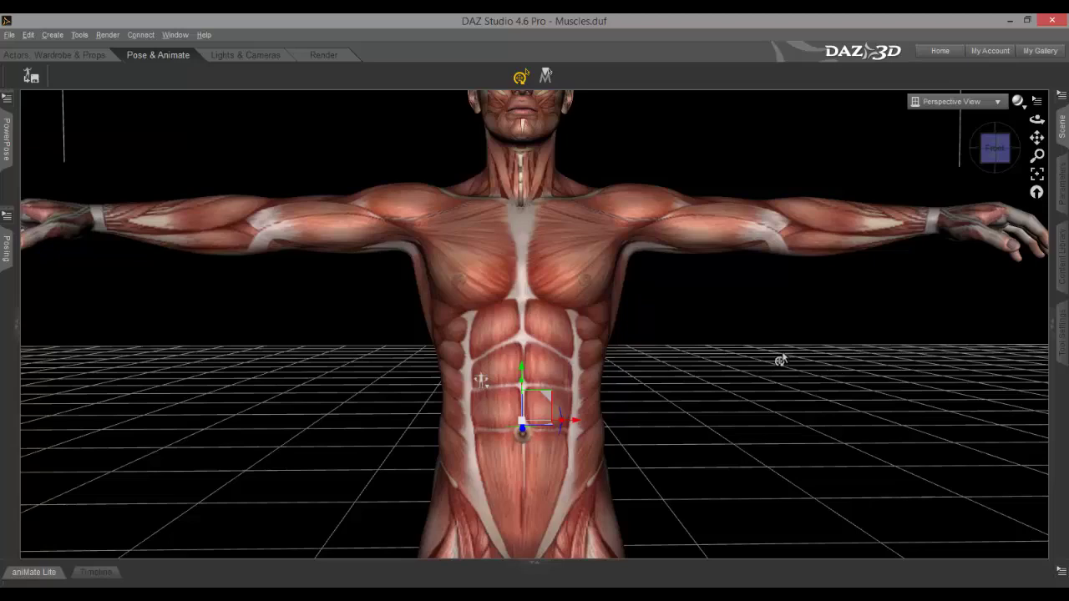
{"action": "left_click", "coordinate": [994, 149]}
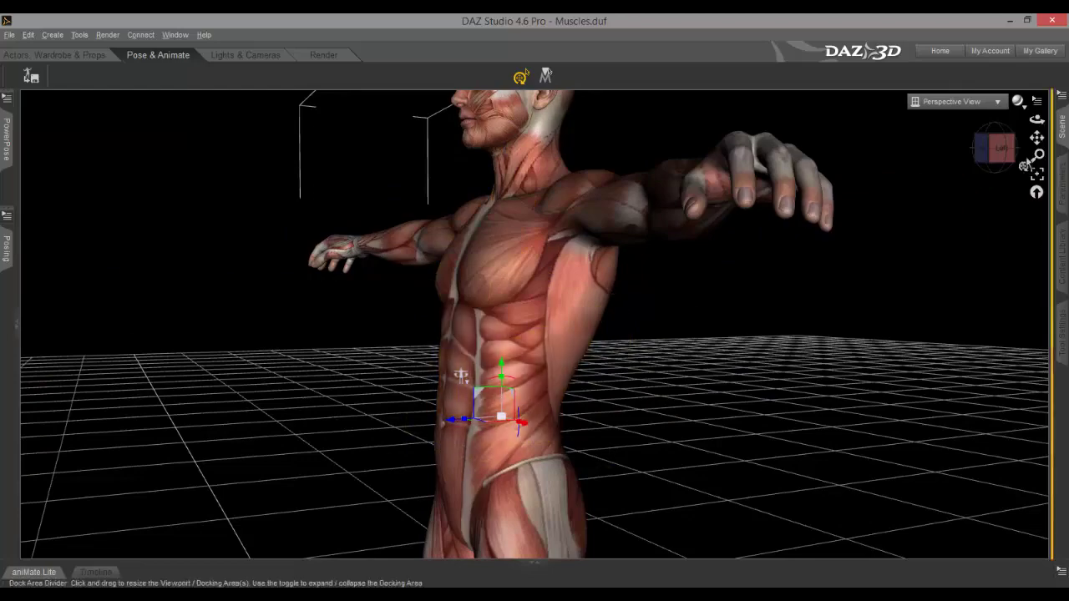
{"action": "left_click", "coordinate": [1000, 150]}
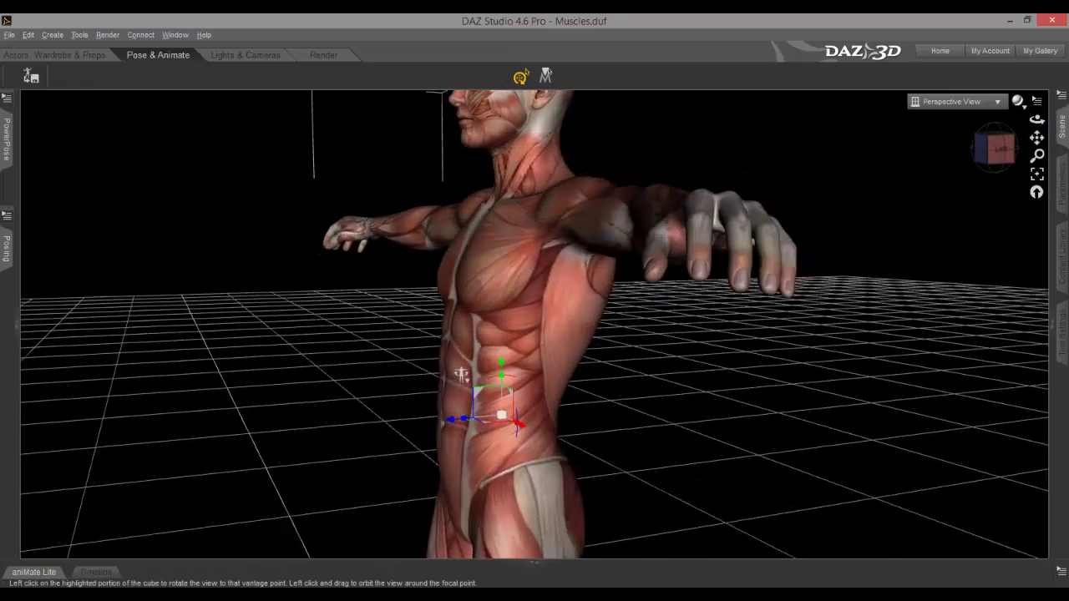
{"action": "left_click_drag", "start_coordinate": [1000, 150], "coordinate": [920, 142]}
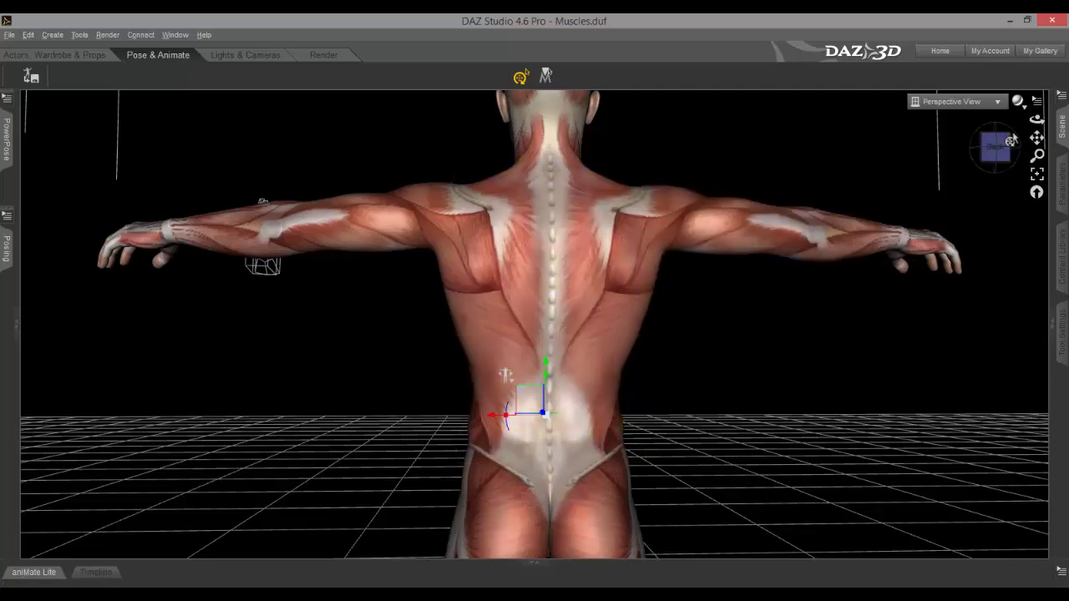
{"action": "mouse_move", "coordinate": [994, 147]}
{"action": "left_mouse_down"}
{"action": "mouse_move", "coordinate": [1024, 149]}
{"action": "mouse_move", "coordinate": [975, 148]}
{"action": "left_mouse_up"}
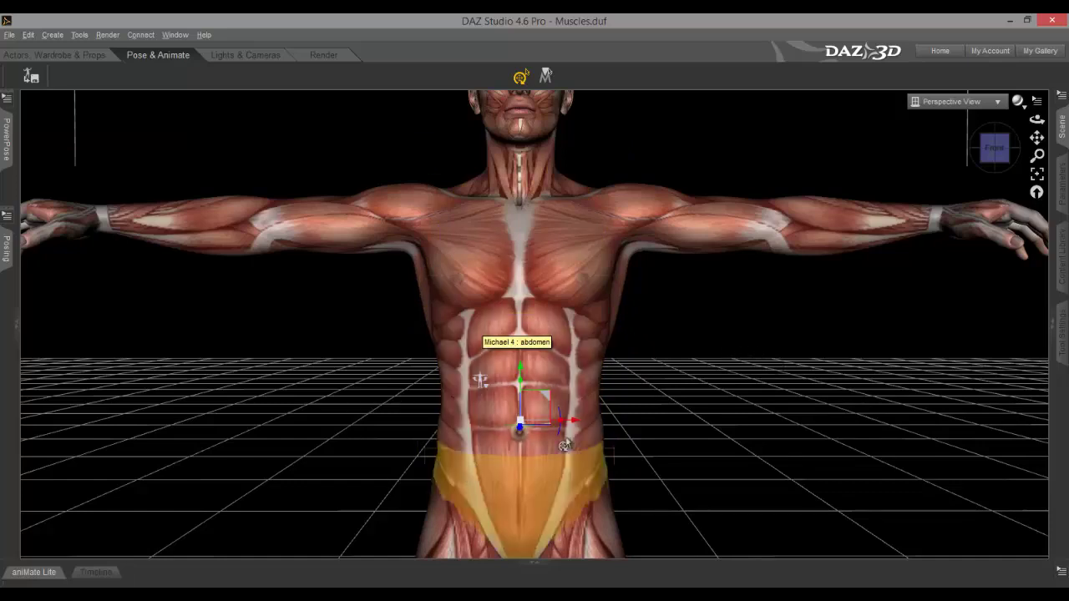
Examine the chest, waist and hip muscles from the front and in left profile
{"action": "scroll", "coordinate": [754, 336], "scroll_direction": "up", "scroll_amount": 2}
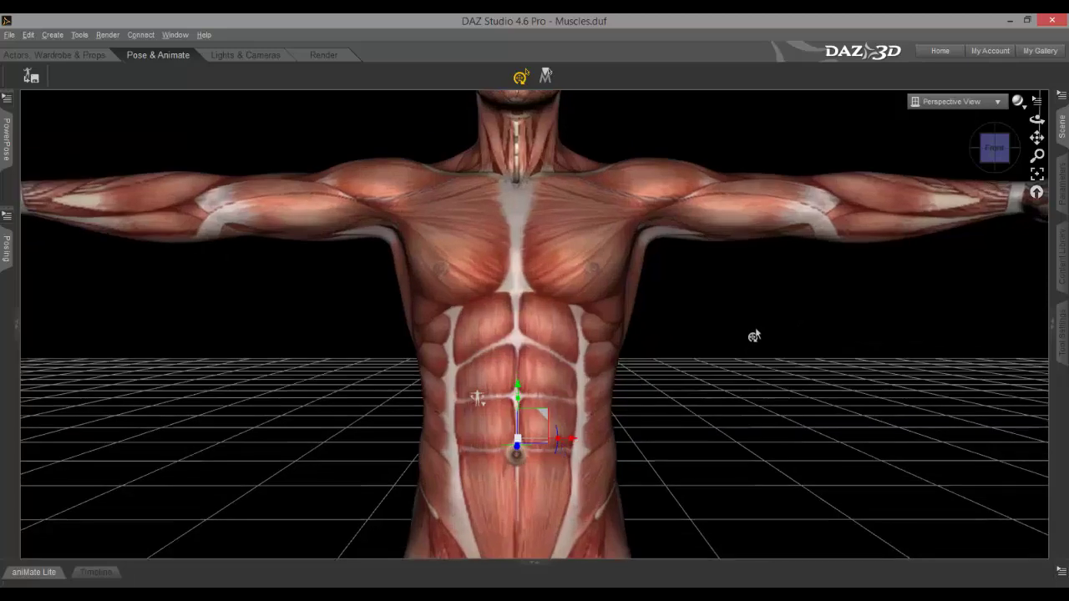
{"action": "scroll", "coordinate": [754, 336], "scroll_direction": "down", "scroll_amount": 2}
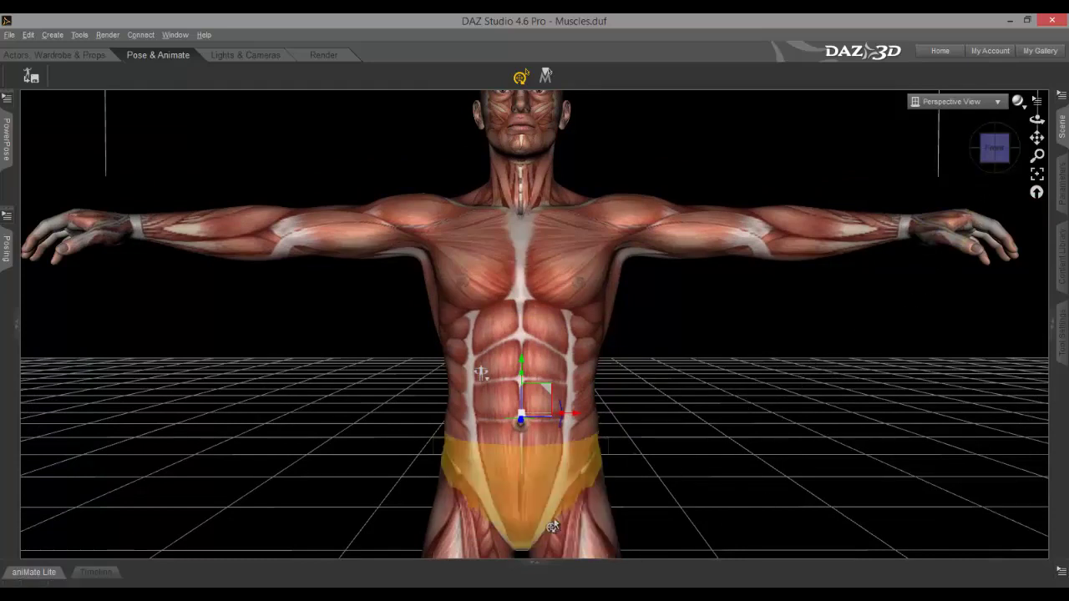
{"action": "left_click_drag", "start_coordinate": [991, 157], "coordinate": [960, 153]}
{"action": "left_click", "coordinate": [986, 148]}
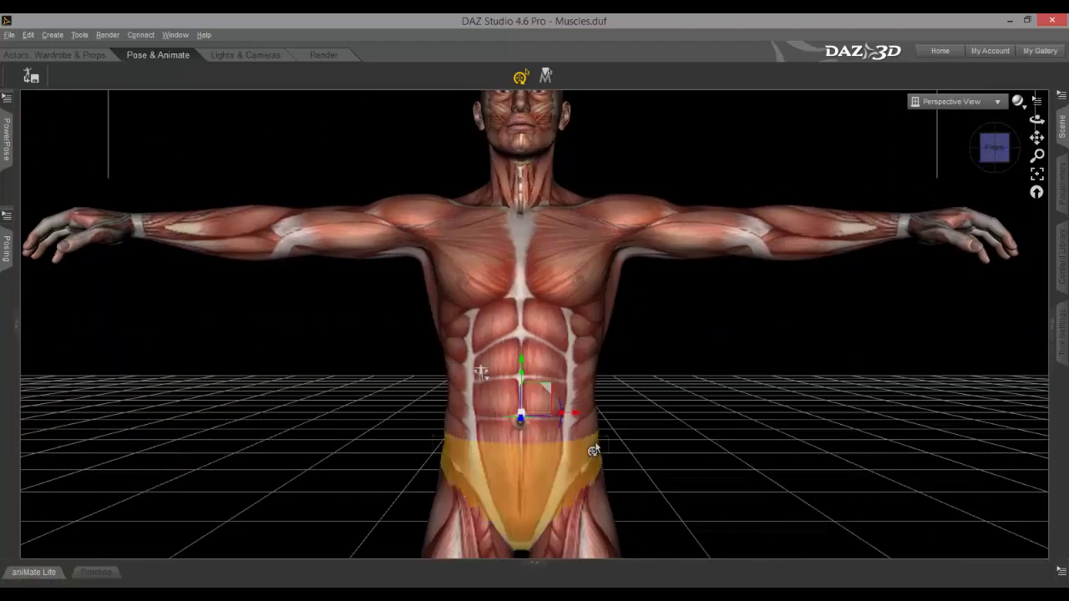
{"action": "left_click", "coordinate": [1005, 151]}
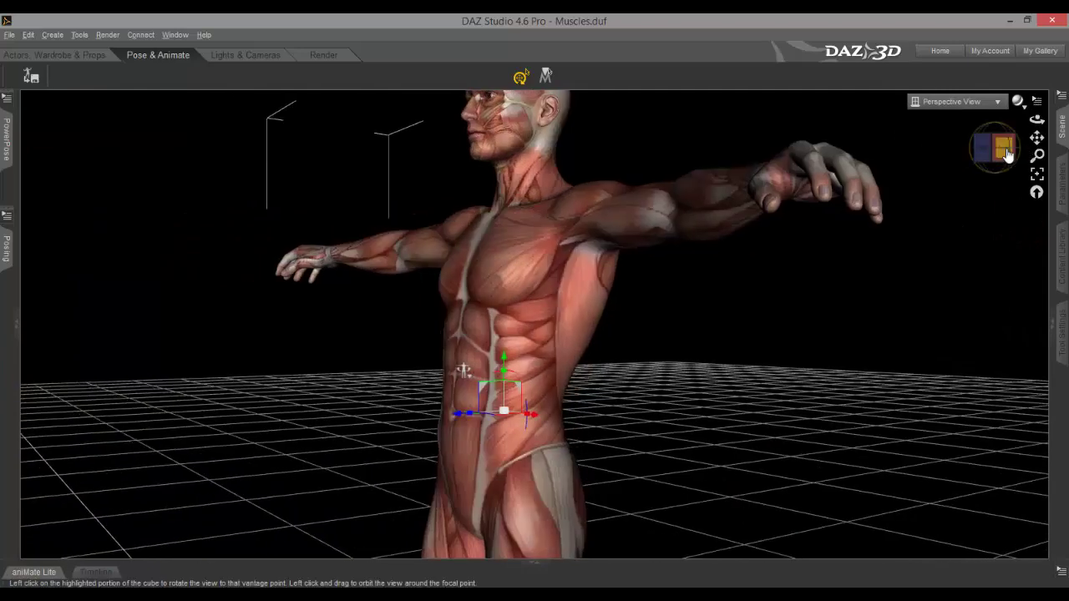
{"action": "left_click", "coordinate": [1006, 153]}
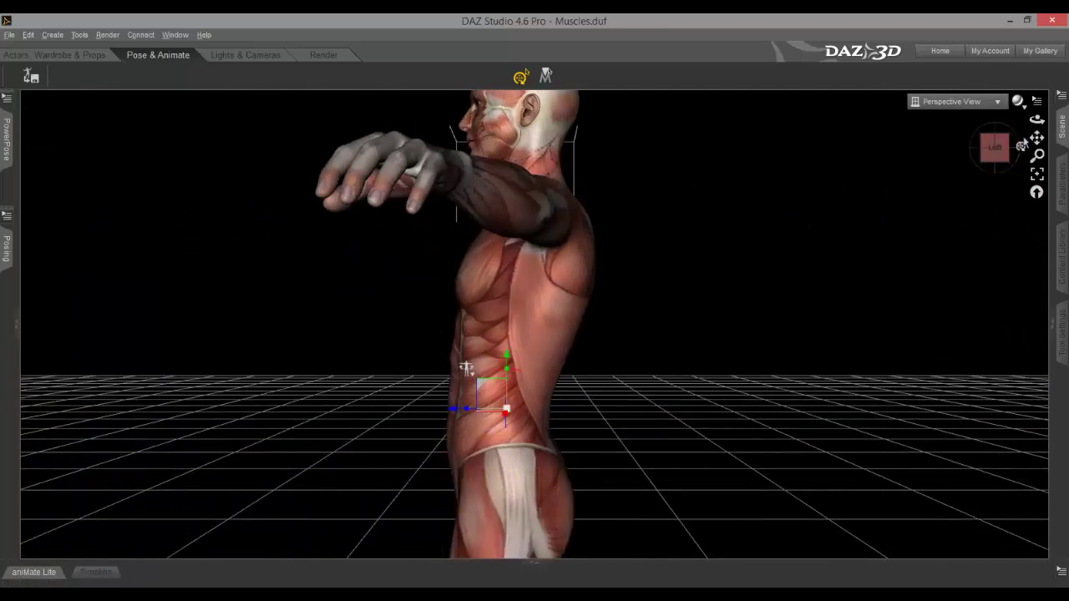
{"action": "scroll", "coordinate": [835, 305], "scroll_direction": "up", "scroll_amount": 2}
{"action": "scroll", "coordinate": [835, 304], "scroll_direction": "down", "scroll_amount": 3}
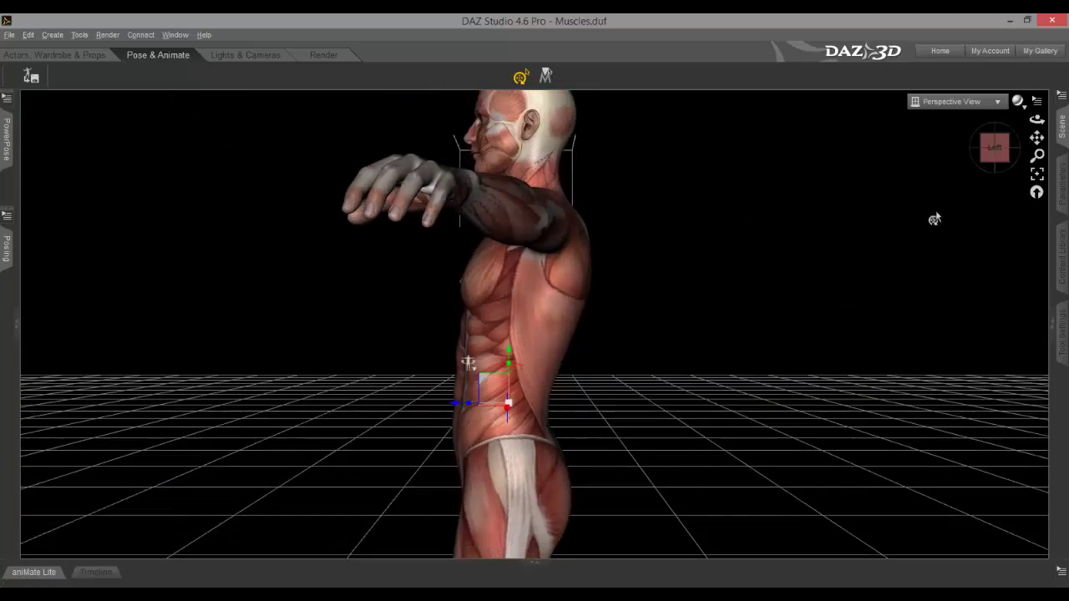
Compare the muscle figure's proportions from head to thighs in front, left-side and back views
{"action": "left_click", "coordinate": [994, 148]}
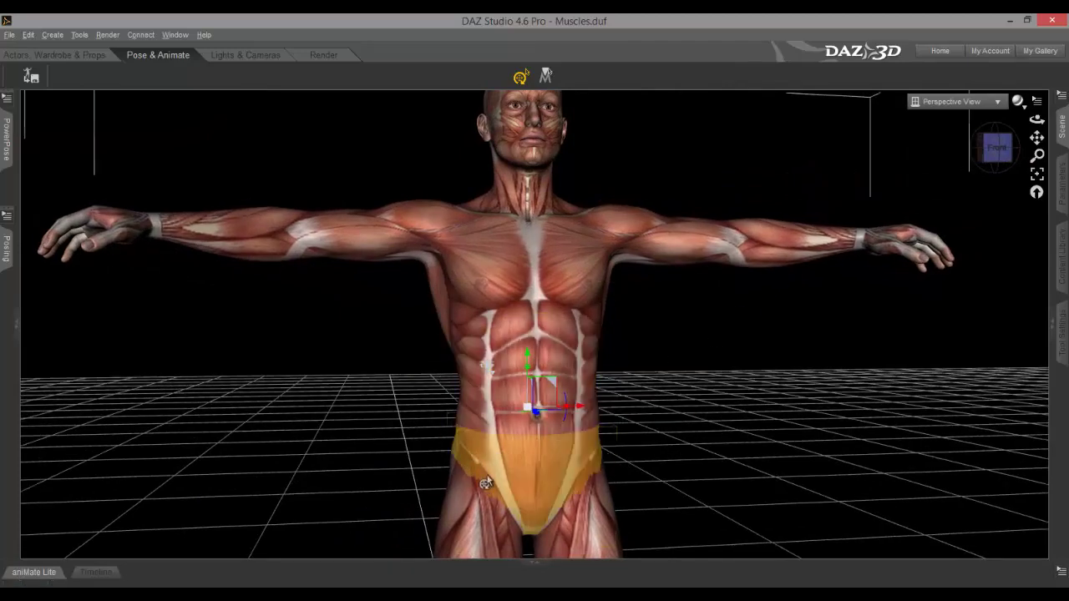
{"action": "left_click", "coordinate": [992, 140]}
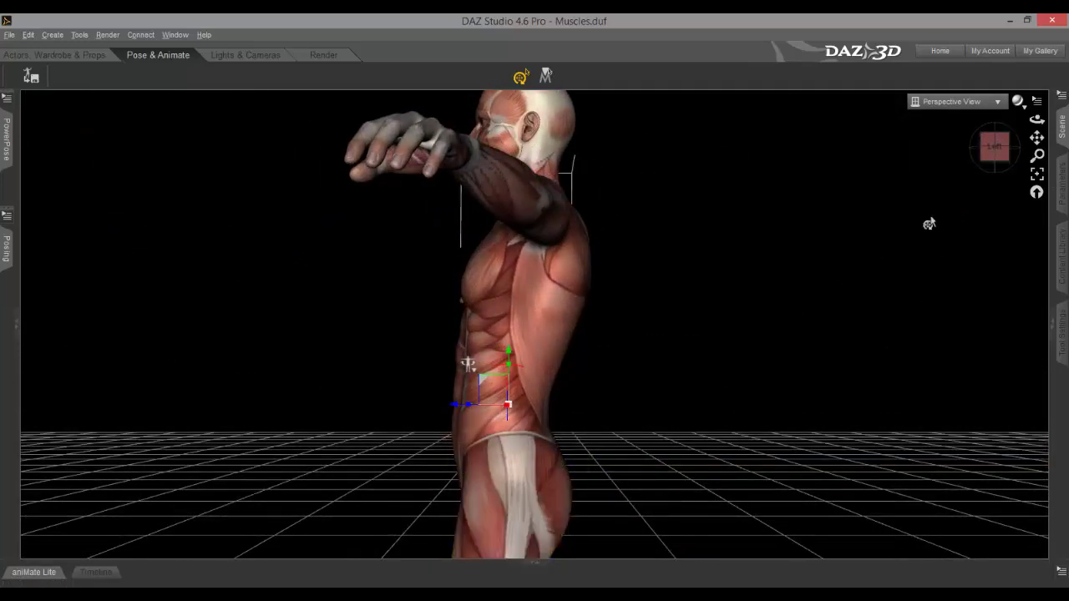
{"action": "mouse_move", "coordinate": [998, 153]}
{"action": "left_mouse_down"}
{"action": "mouse_move", "coordinate": [944, 141]}
{"action": "mouse_move", "coordinate": [990, 148]}
{"action": "left_mouse_up"}
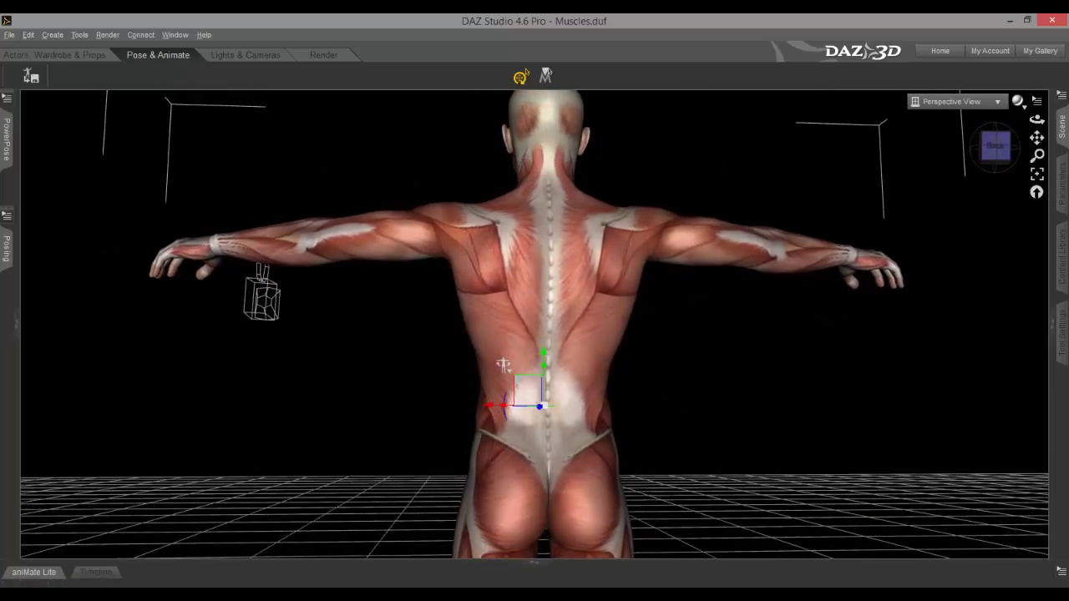
{"action": "left_click_drag", "start_coordinate": [948, 149], "coordinate": [988, 161]}
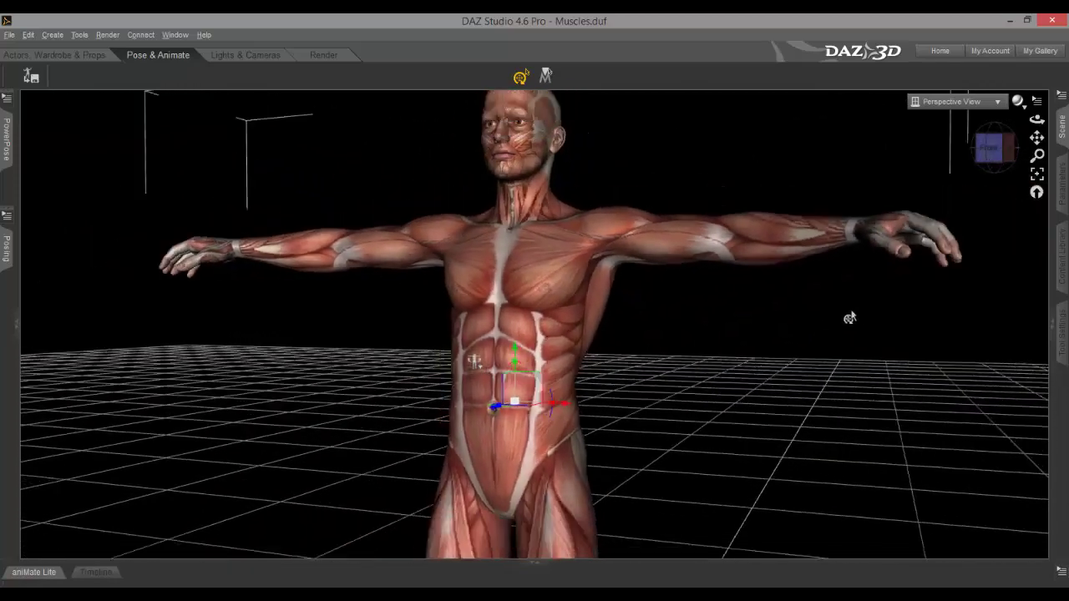
{"action": "left_click", "coordinate": [994, 149]}
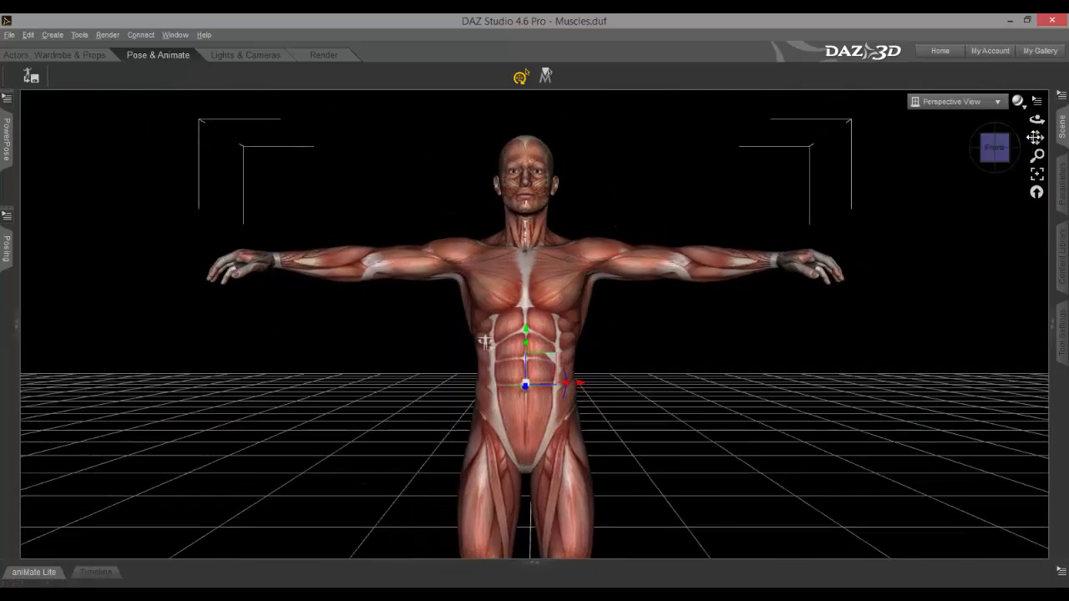
{"action": "left_click_drag", "start_coordinate": [1036, 138], "coordinate": [1045, 98]}
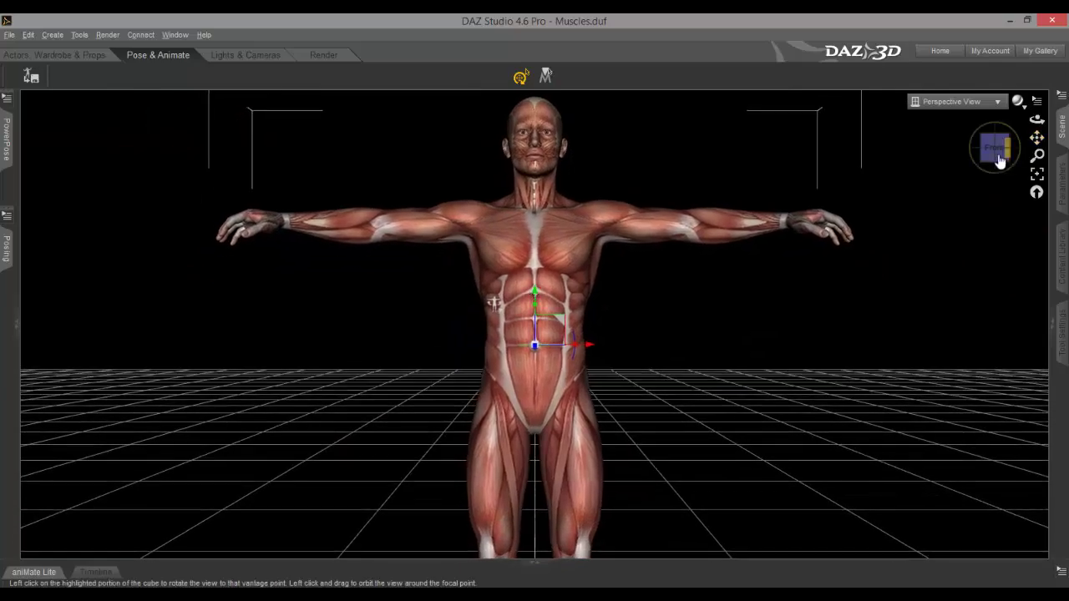
{"action": "left_click_drag", "start_coordinate": [999, 156], "coordinate": [974, 155]}
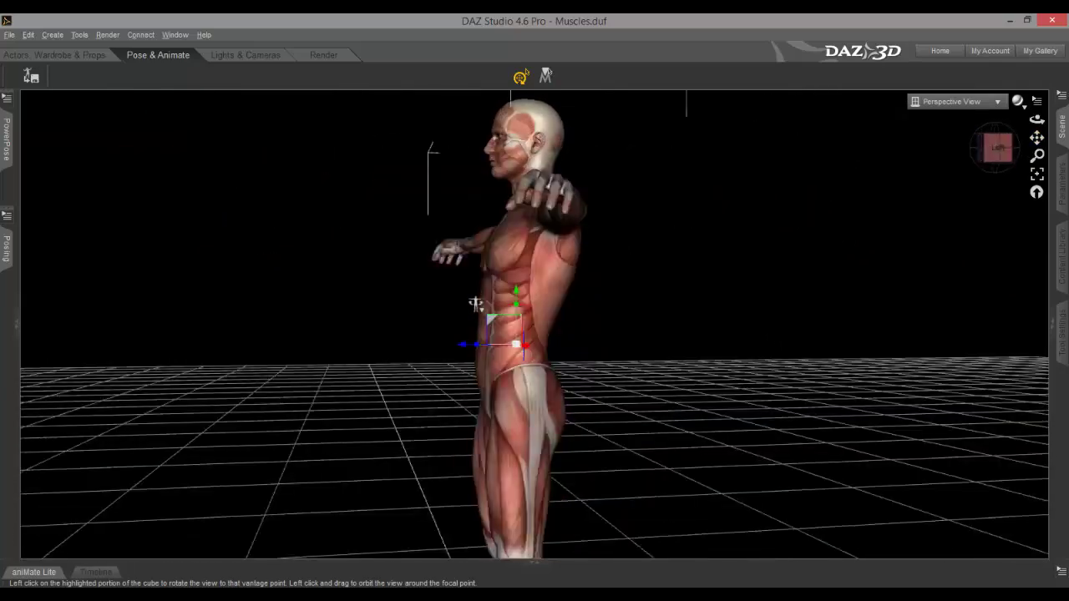
{"action": "left_click", "coordinate": [992, 160]}
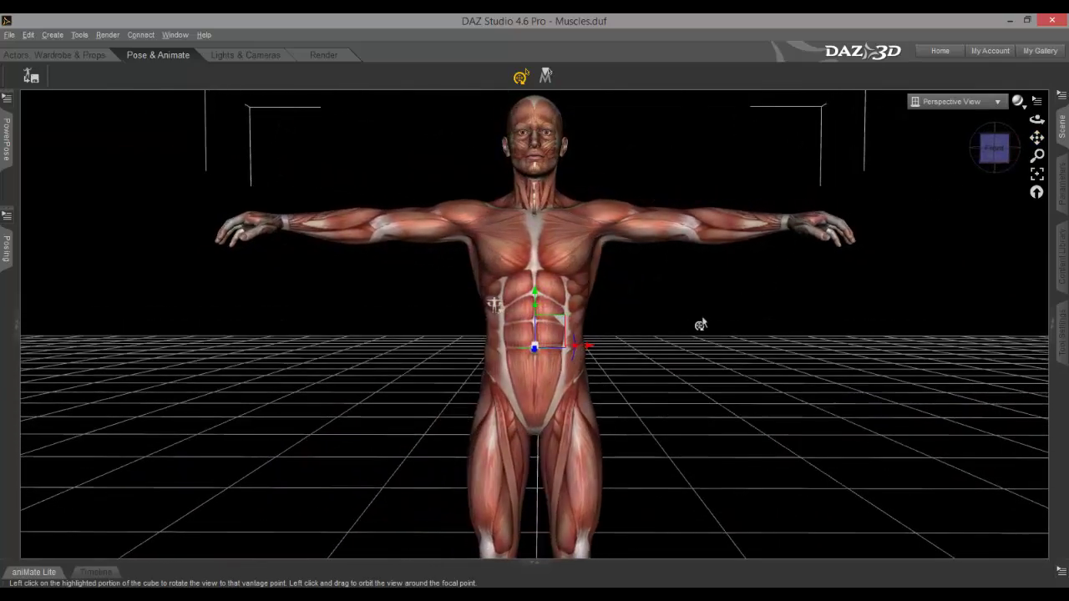
Examine the abdominal and oblique muscles close up from the front and from the left side
{"action": "scroll", "coordinate": [700, 325], "scroll_direction": "up", "scroll_amount": 5}
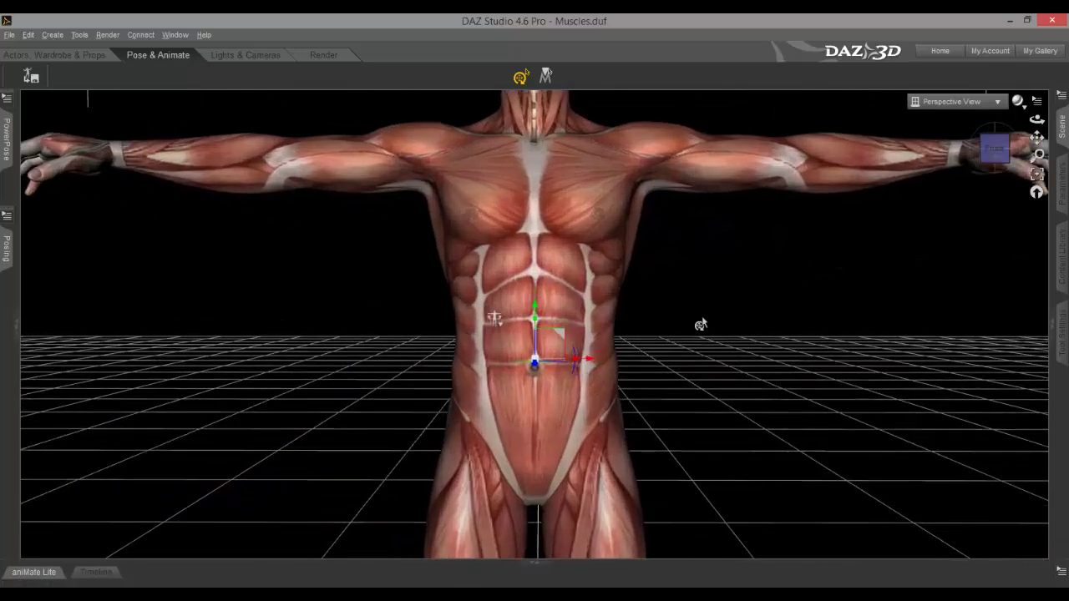
{"action": "scroll", "coordinate": [700, 325], "scroll_direction": "up", "scroll_amount": 2}
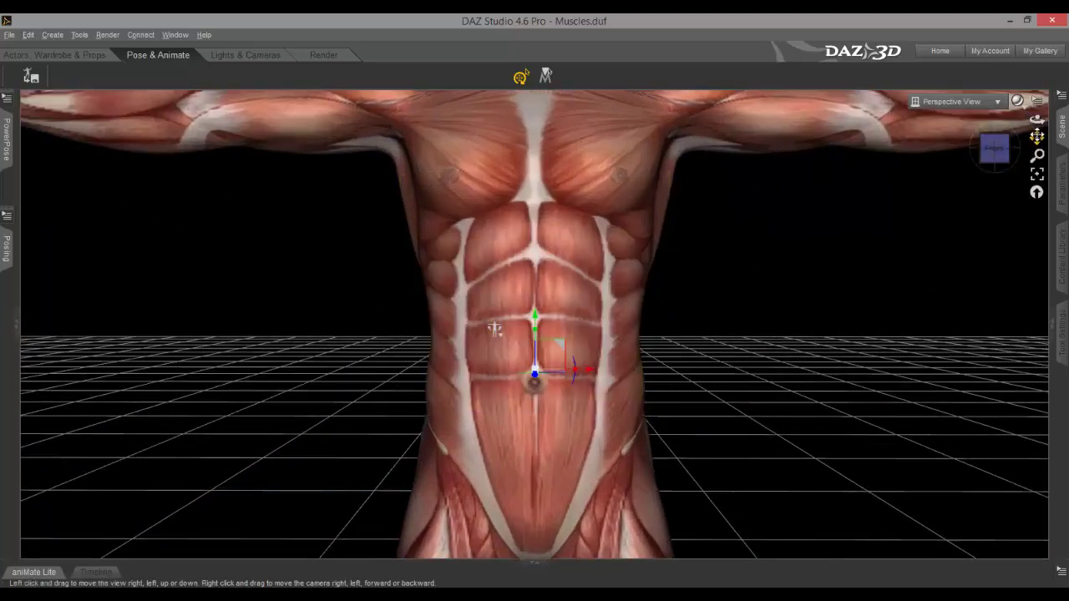
{"action": "mouse_move", "coordinate": [1036, 136]}
{"action": "left_mouse_down"}
{"action": "mouse_move", "coordinate": [1068, 108]}
{"action": "mouse_move", "coordinate": [1037, 142]}
{"action": "left_mouse_up"}
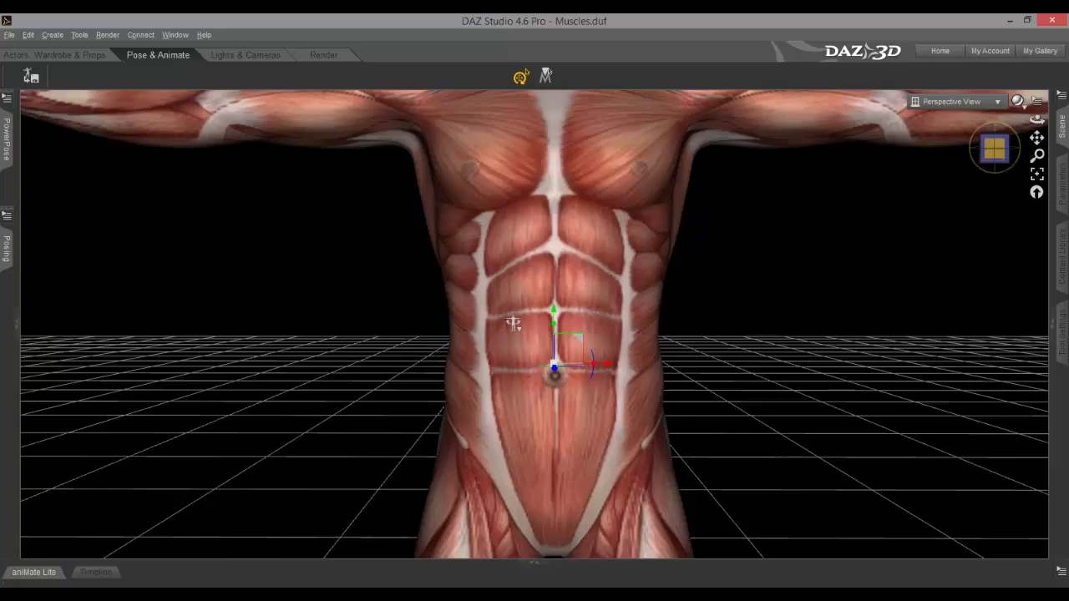
{"action": "left_click_drag", "start_coordinate": [512, 324], "coordinate": [462, 326]}
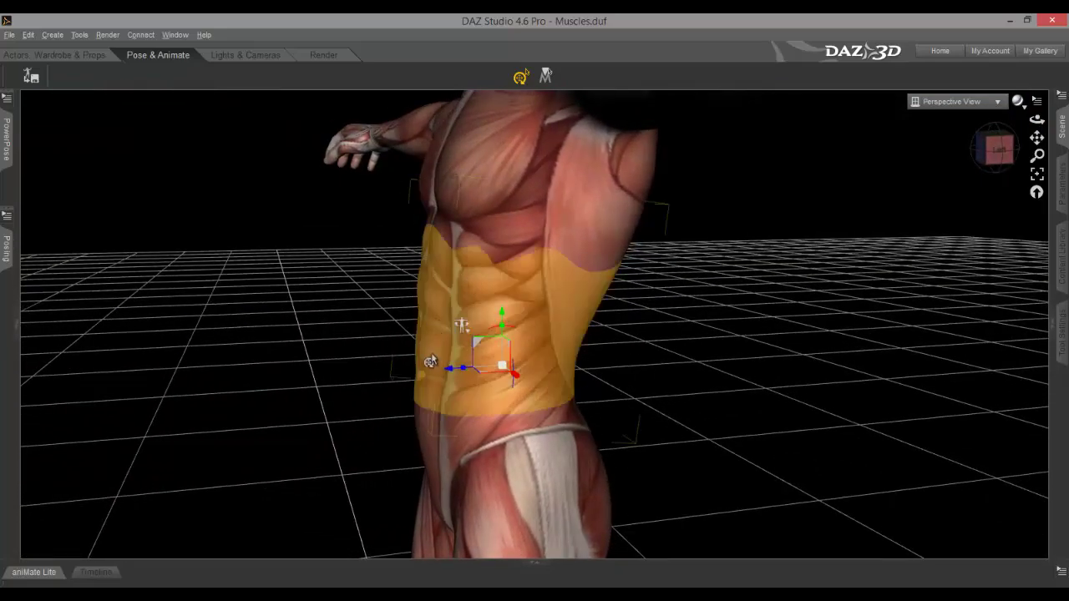
{"action": "left_click_drag", "start_coordinate": [997, 156], "coordinate": [982, 150]}
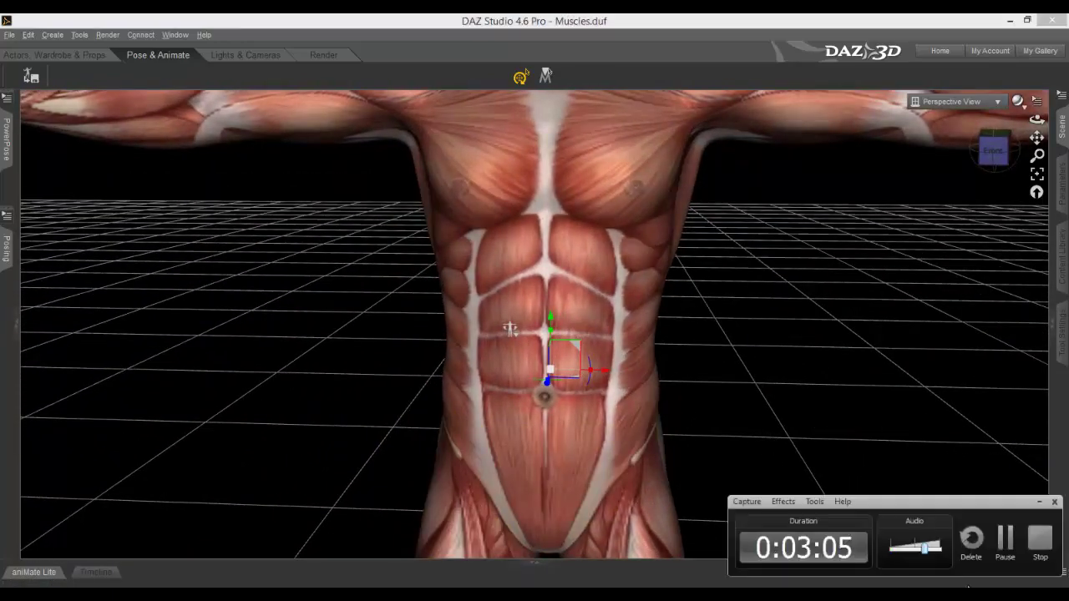
{"action": "left_click", "coordinate": [1009, 545]}
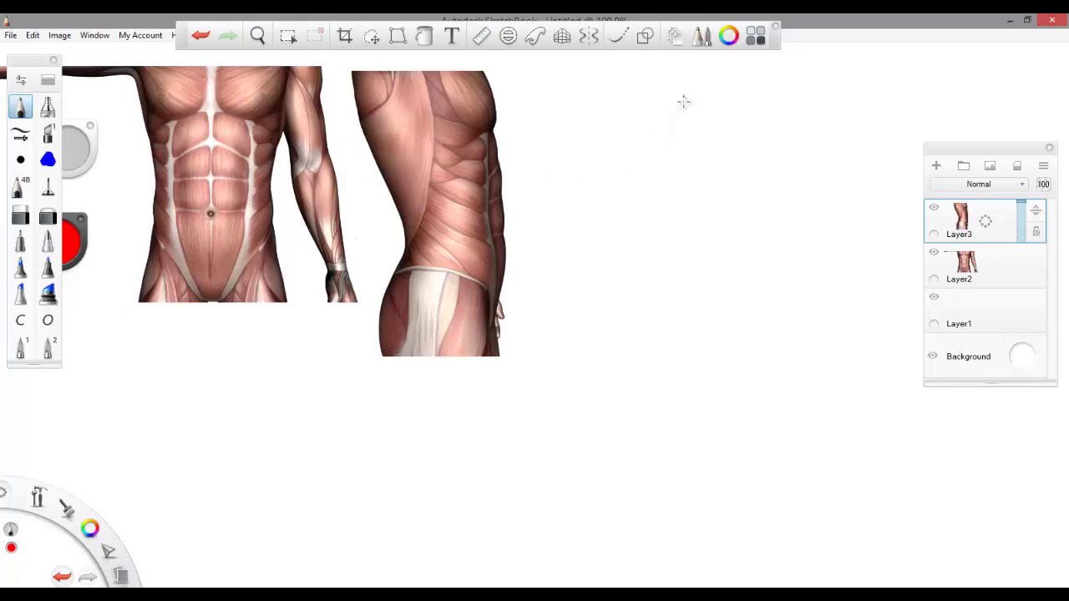
Switch to Autodesk SketchBook and sketch an egg-shaped rib cage in blue beside the references, with a lower arch, centre line and cross line
{"action": "left_click_drag", "start_coordinate": [680, 103], "coordinate": [670, 175]}
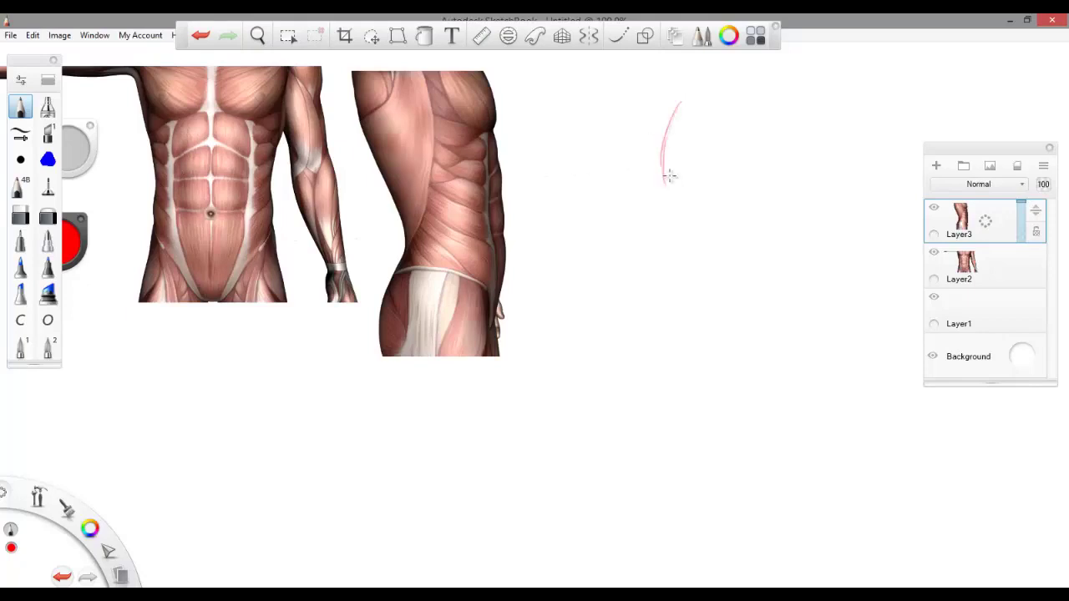
{"action": "left_click", "coordinate": [90, 526]}
{"action": "left_click", "coordinate": [62, 551]}
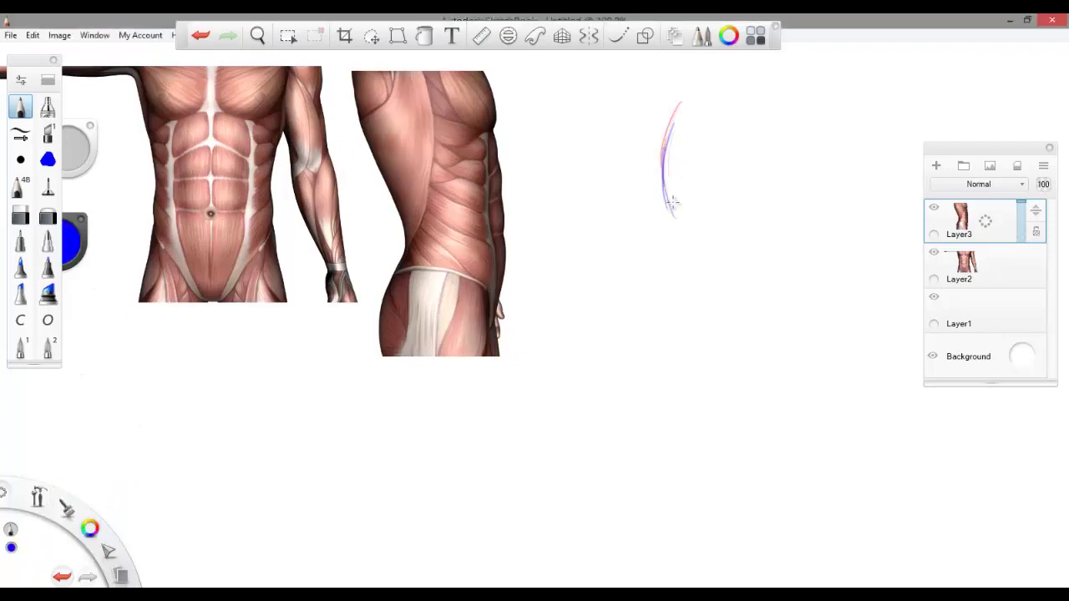
{"action": "mouse_move", "coordinate": [673, 214]}
{"action": "left_mouse_down"}
{"action": "mouse_move", "coordinate": [689, 186]}
{"action": "mouse_move", "coordinate": [737, 205]}
{"action": "mouse_move", "coordinate": [746, 151]}
{"action": "left_mouse_up"}
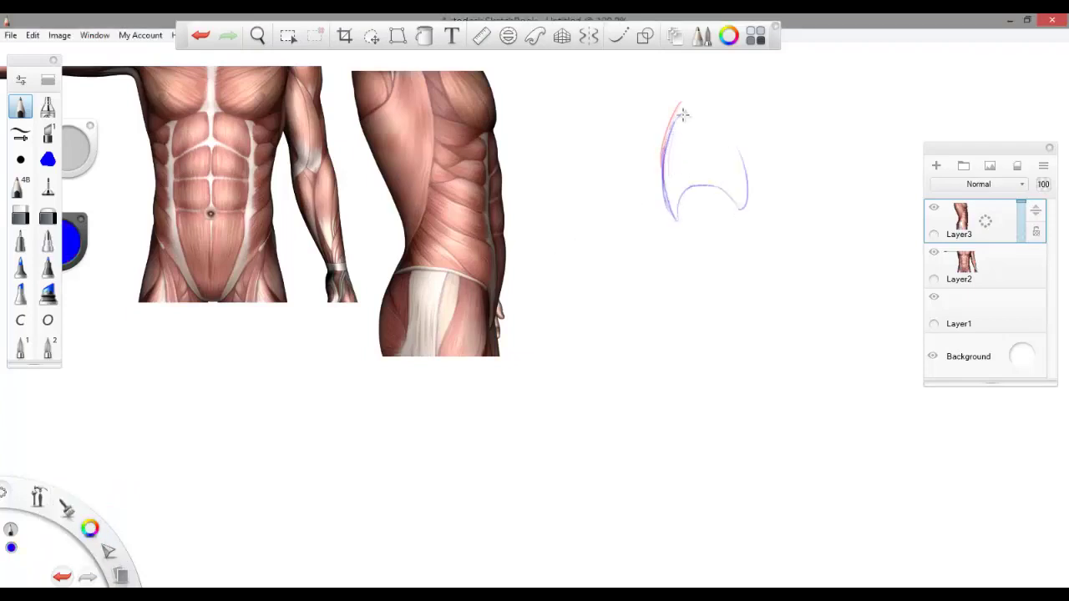
{"action": "mouse_move", "coordinate": [683, 115]}
{"action": "left_mouse_down"}
{"action": "mouse_move", "coordinate": [695, 104]}
{"action": "mouse_move", "coordinate": [686, 125]}
{"action": "mouse_move", "coordinate": [720, 109]}
{"action": "mouse_move", "coordinate": [749, 185]}
{"action": "left_mouse_up"}
{"action": "mouse_move", "coordinate": [664, 167]}
{"action": "left_mouse_down"}
{"action": "mouse_move", "coordinate": [712, 163]}
{"action": "mouse_move", "coordinate": [660, 168]}
{"action": "mouse_move", "coordinate": [697, 156]}
{"action": "mouse_move", "coordinate": [705, 186]}
{"action": "mouse_move", "coordinate": [691, 165]}
{"action": "mouse_move", "coordinate": [671, 164]}
{"action": "mouse_move", "coordinate": [740, 159]}
{"action": "left_mouse_up"}
{"action": "left_click_drag", "start_coordinate": [697, 132], "coordinate": [701, 188]}
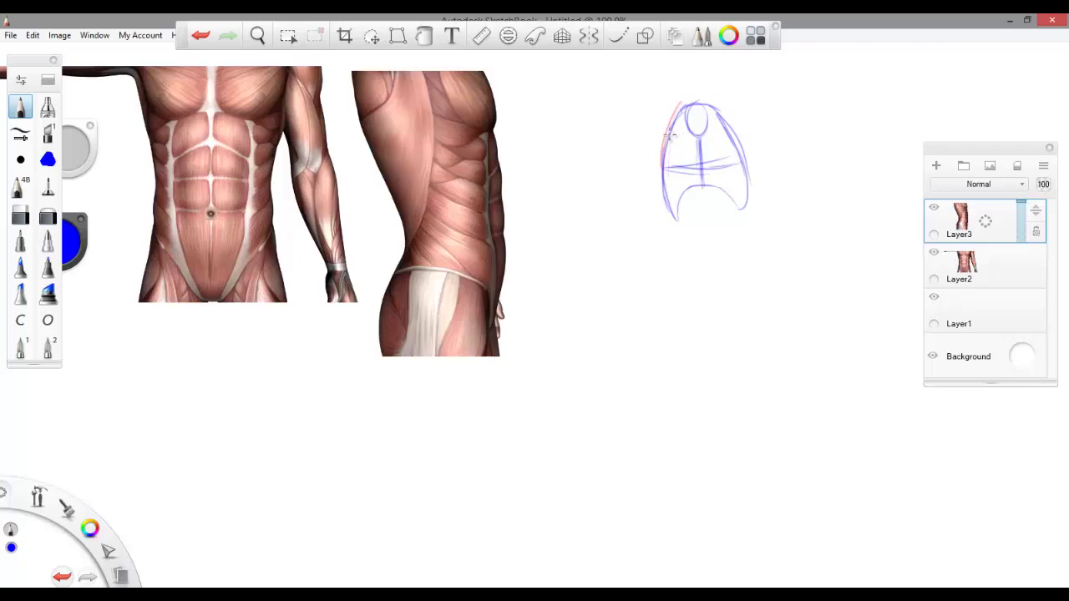
Sketch the chest muscle outlines across the rib cage and darken the oval neck opening at its top
{"action": "mouse_move", "coordinate": [664, 131]}
{"action": "left_mouse_down"}
{"action": "mouse_move", "coordinate": [651, 167]}
{"action": "mouse_move", "coordinate": [648, 152]}
{"action": "mouse_move", "coordinate": [668, 170]}
{"action": "mouse_move", "coordinate": [727, 170]}
{"action": "mouse_move", "coordinate": [751, 155]}
{"action": "left_mouse_up"}
{"action": "left_click_drag", "start_coordinate": [714, 123], "coordinate": [754, 147]}
{"action": "mouse_move", "coordinate": [686, 120]}
{"action": "left_mouse_down"}
{"action": "mouse_move", "coordinate": [705, 127]}
{"action": "mouse_move", "coordinate": [687, 107]}
{"action": "mouse_move", "coordinate": [712, 117]}
{"action": "mouse_move", "coordinate": [670, 123]}
{"action": "mouse_move", "coordinate": [679, 107]}
{"action": "left_mouse_up"}
Sketch the tapered outline of the abdominal muscles from the rib cage down to a point at the pelvis
{"action": "left_click_drag", "start_coordinate": [680, 178], "coordinate": [707, 265]}
{"action": "mouse_move", "coordinate": [725, 169]}
{"action": "left_mouse_down"}
{"action": "mouse_move", "coordinate": [731, 219]}
{"action": "mouse_move", "coordinate": [710, 268]}
{"action": "mouse_move", "coordinate": [703, 257]}
{"action": "mouse_move", "coordinate": [716, 249]}
{"action": "mouse_move", "coordinate": [671, 229]}
{"action": "mouse_move", "coordinate": [713, 269]}
{"action": "mouse_move", "coordinate": [726, 260]}
{"action": "mouse_move", "coordinate": [719, 269]}
{"action": "mouse_move", "coordinate": [731, 225]}
{"action": "left_mouse_up"}
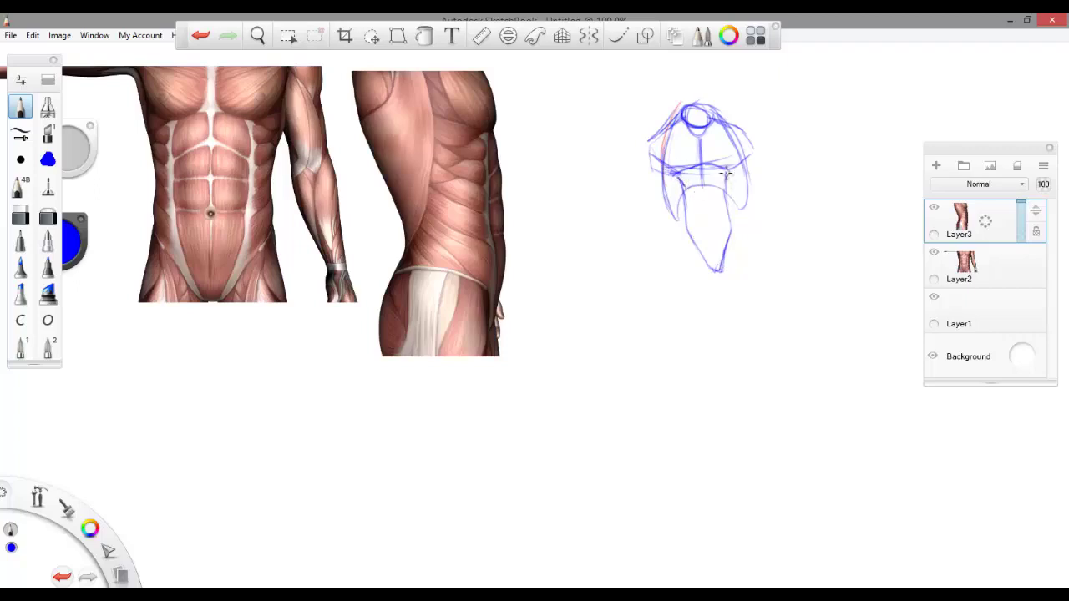
{"action": "left_click_drag", "start_coordinate": [726, 173], "coordinate": [726, 256]}
{"action": "mouse_move", "coordinate": [680, 183]}
{"action": "left_mouse_down"}
{"action": "mouse_move", "coordinate": [691, 236]}
{"action": "mouse_move", "coordinate": [718, 276]}
{"action": "mouse_move", "coordinate": [728, 259]}
{"action": "left_mouse_up"}
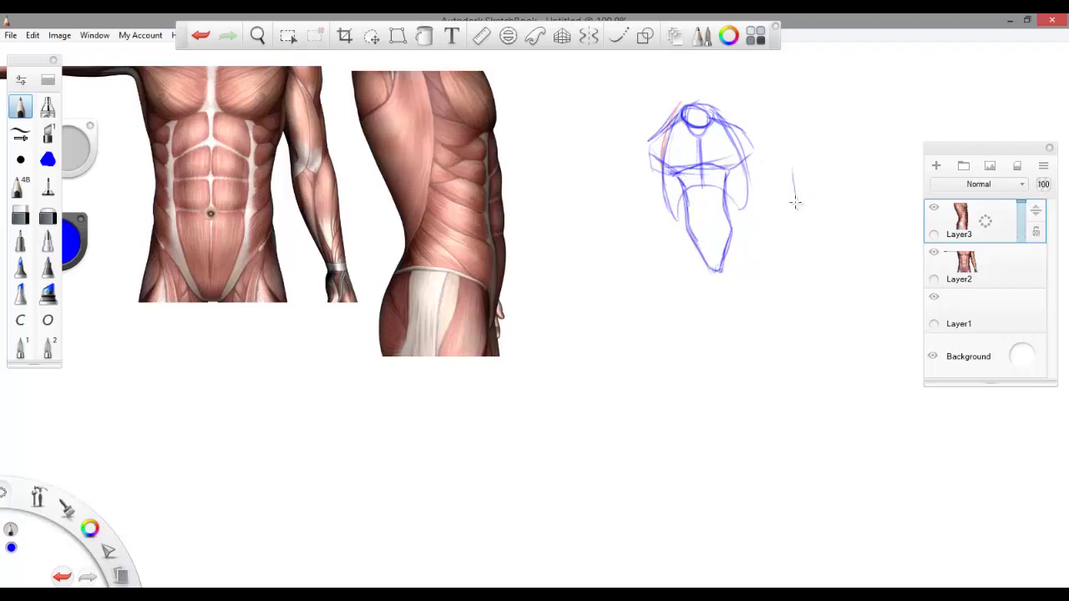
Draw a separate tapered abdominal shape beside the torso sketch, divided by a vertical centre line and three cross lines
{"action": "mouse_move", "coordinate": [792, 174]}
{"action": "left_mouse_down"}
{"action": "mouse_move", "coordinate": [817, 254]}
{"action": "mouse_move", "coordinate": [844, 219]}
{"action": "mouse_move", "coordinate": [842, 150]}
{"action": "mouse_move", "coordinate": [815, 148]}
{"action": "mouse_move", "coordinate": [836, 156]}
{"action": "mouse_move", "coordinate": [817, 230]}
{"action": "mouse_move", "coordinate": [825, 261]}
{"action": "left_mouse_up"}
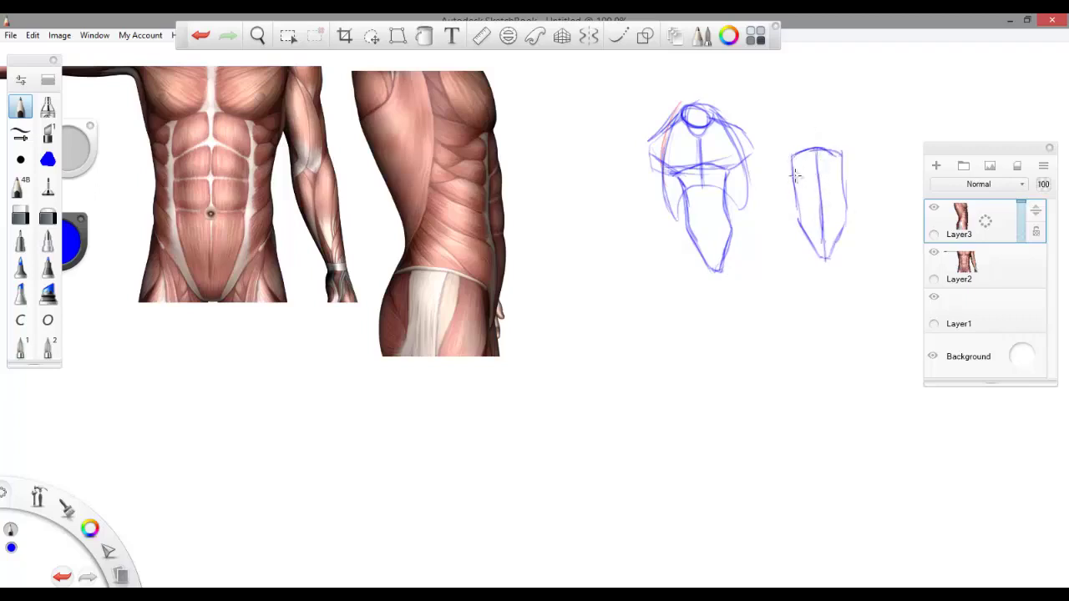
{"action": "mouse_move", "coordinate": [796, 178]}
{"action": "left_mouse_down"}
{"action": "mouse_move", "coordinate": [815, 167]}
{"action": "mouse_move", "coordinate": [842, 177]}
{"action": "left_mouse_up"}
{"action": "left_click_drag", "start_coordinate": [795, 201], "coordinate": [851, 190]}
{"action": "left_click_drag", "start_coordinate": [797, 216], "coordinate": [841, 212]}
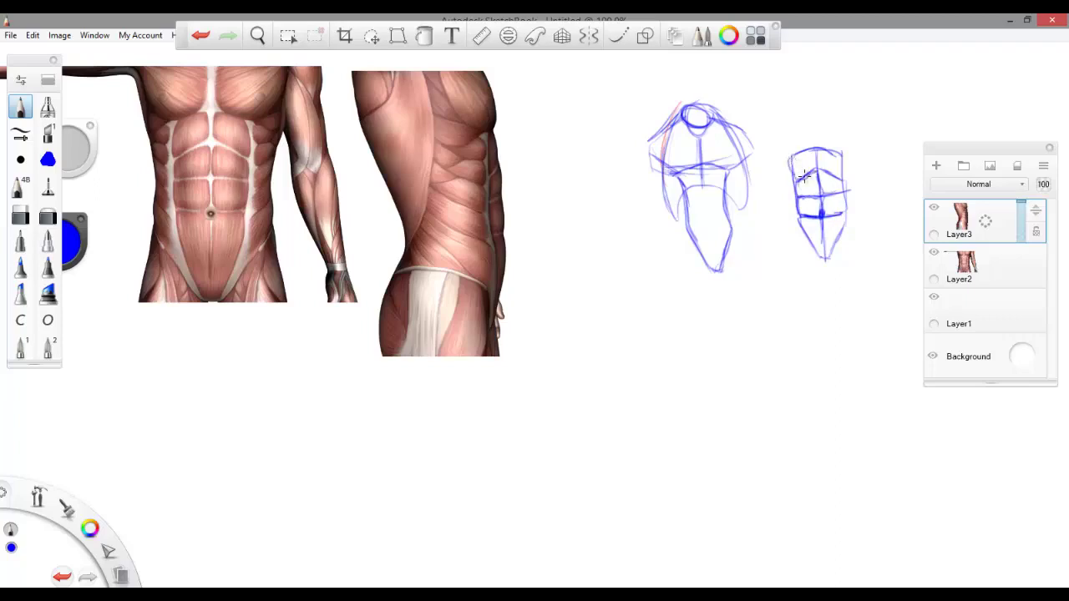
Draw a second arch below the torso sketch's rib cage and erase the upper end of the centre line in the separate abdominal shape
{"action": "left_click_drag", "start_coordinate": [676, 172], "coordinate": [717, 186]}
{"action": "left_click", "coordinate": [21, 216]}
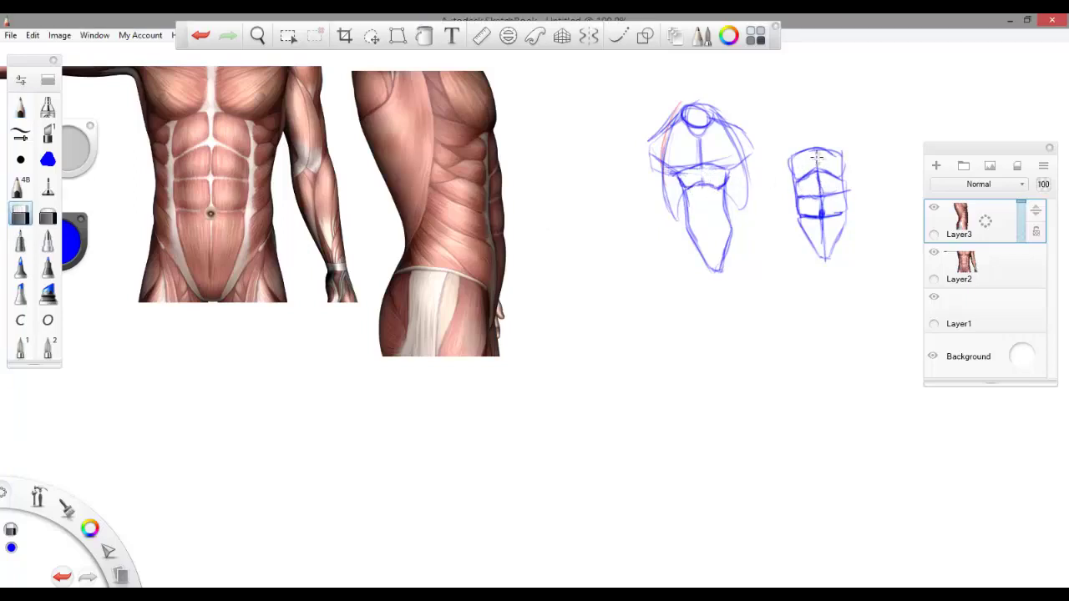
{"action": "left_click", "coordinate": [21, 108]}
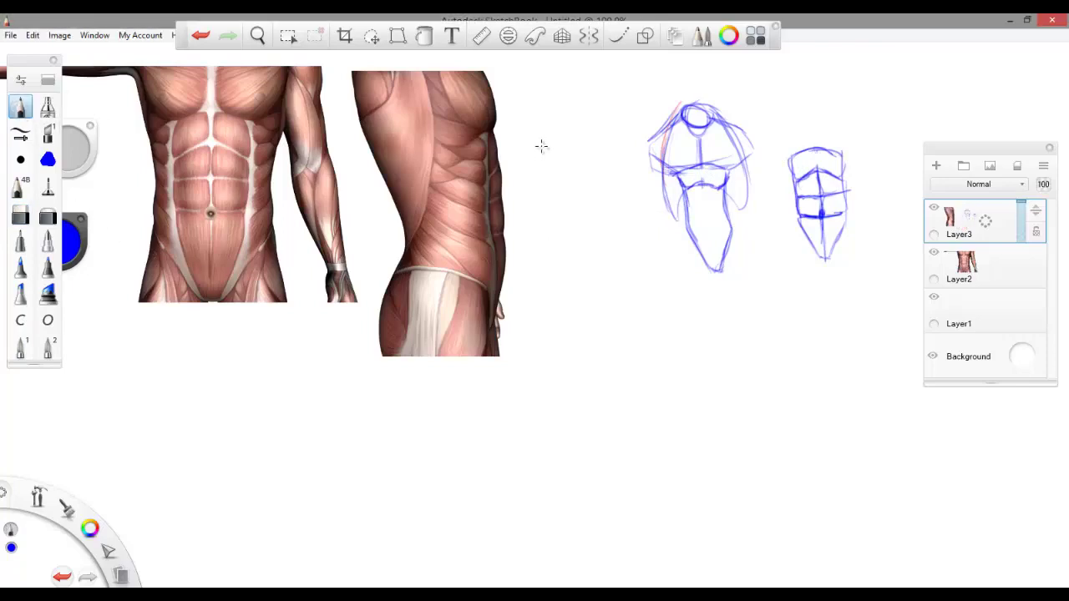
Draw a segmented side profile of the abdominals beside the side-view reference and hatch fibre lines into the torso sketch's pointed lower abdomen
{"action": "mouse_move", "coordinate": [539, 134]}
{"action": "left_mouse_down"}
{"action": "mouse_move", "coordinate": [549, 224]}
{"action": "mouse_move", "coordinate": [547, 258]}
{"action": "mouse_move", "coordinate": [536, 149]}
{"action": "mouse_move", "coordinate": [550, 151]}
{"action": "mouse_move", "coordinate": [547, 161]}
{"action": "mouse_move", "coordinate": [534, 153]}
{"action": "mouse_move", "coordinate": [549, 195]}
{"action": "mouse_move", "coordinate": [534, 285]}
{"action": "left_mouse_up"}
{"action": "left_click_drag", "start_coordinate": [545, 246], "coordinate": [539, 278]}
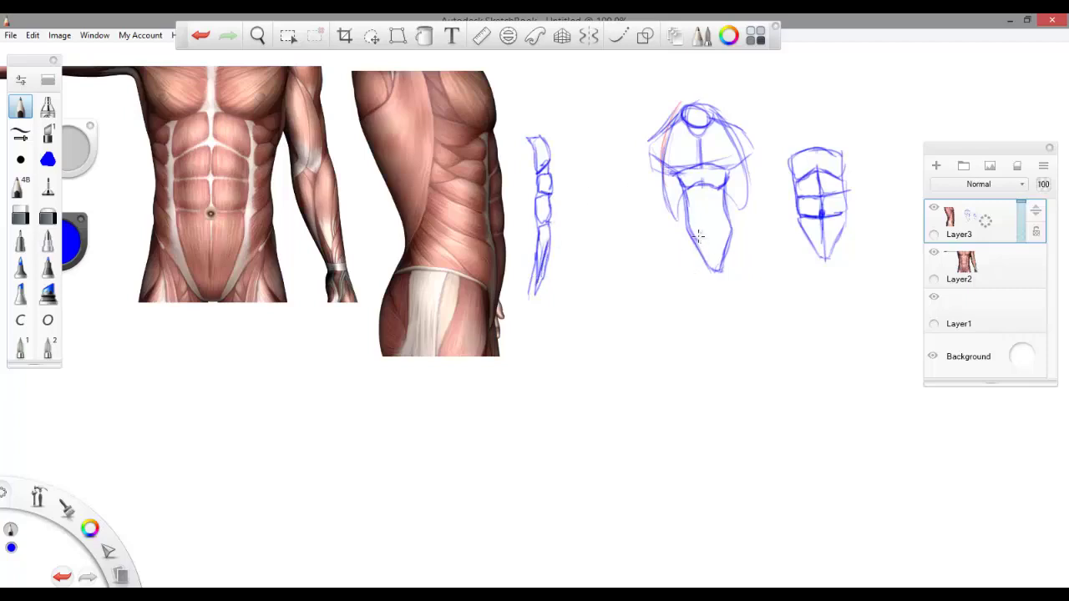
{"action": "left_click_drag", "start_coordinate": [692, 230], "coordinate": [715, 272]}
{"action": "left_click_drag", "start_coordinate": [718, 245], "coordinate": [716, 272]}
{"action": "left_click_drag", "start_coordinate": [727, 240], "coordinate": [723, 266]}
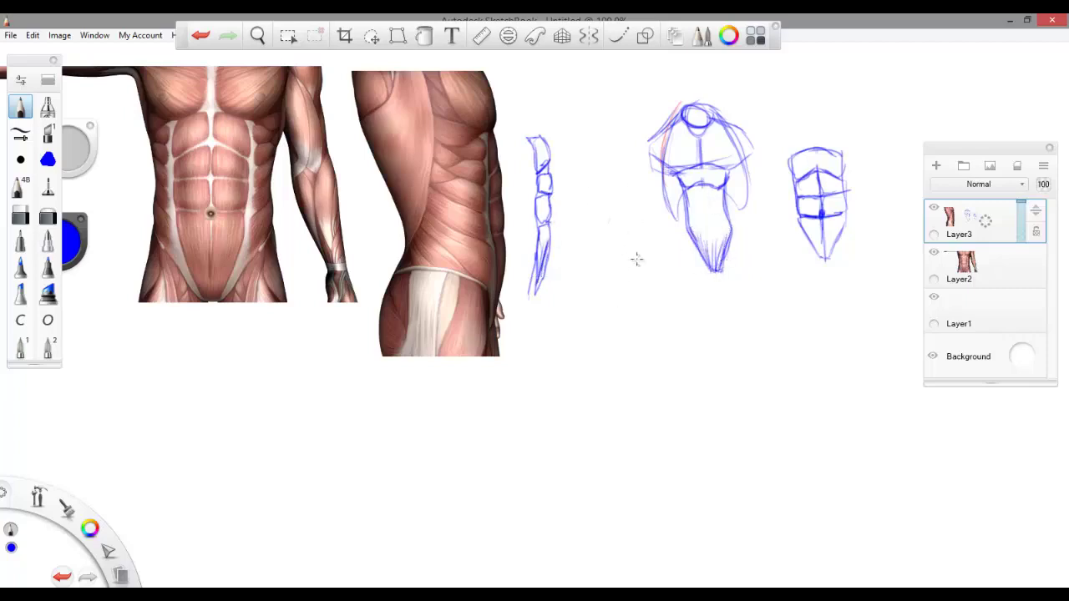
Sketch a tilted torso below the first one, with an oval rib cage, small neck circle and tapered pelvis
{"action": "mouse_move", "coordinate": [640, 250]}
{"action": "left_mouse_down"}
{"action": "mouse_move", "coordinate": [631, 200]}
{"action": "mouse_move", "coordinate": [662, 224]}
{"action": "mouse_move", "coordinate": [668, 262]}
{"action": "mouse_move", "coordinate": [660, 314]}
{"action": "mouse_move", "coordinate": [643, 281]}
{"action": "mouse_move", "coordinate": [632, 305]}
{"action": "mouse_move", "coordinate": [632, 288]}
{"action": "mouse_move", "coordinate": [635, 302]}
{"action": "mouse_move", "coordinate": [688, 269]}
{"action": "left_mouse_up"}
{"action": "left_click_drag", "start_coordinate": [610, 203], "coordinate": [612, 205]}
{"action": "mouse_move", "coordinate": [633, 306]}
{"action": "left_mouse_down"}
{"action": "mouse_move", "coordinate": [660, 339]}
{"action": "mouse_move", "coordinate": [690, 283]}
{"action": "left_mouse_up"}
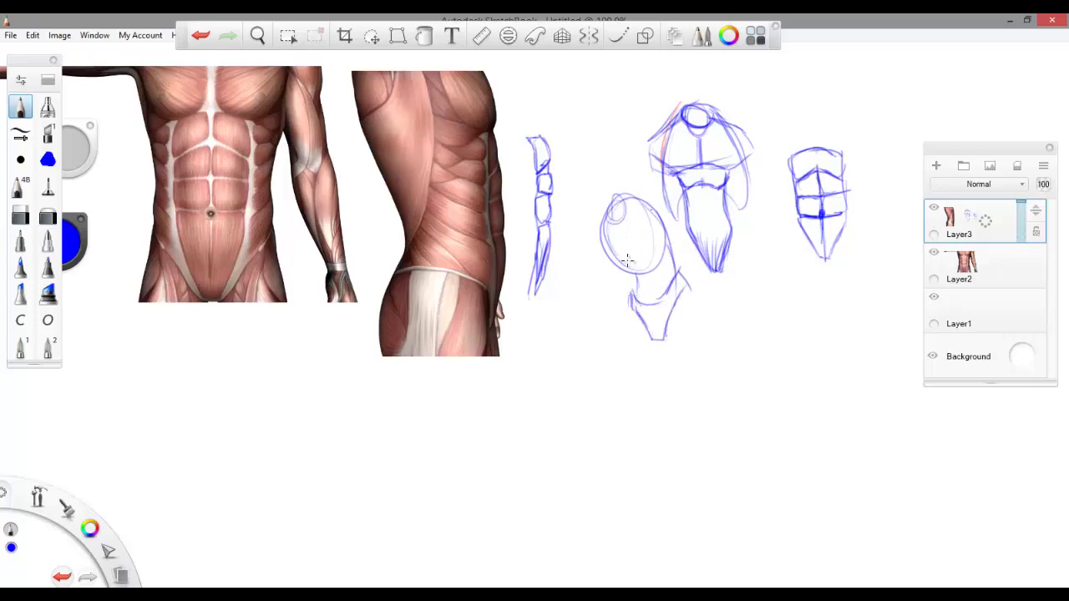
Add the segmented abdominals and oblique outlines between the tilted torso's rib cage and pelvis, with a small study of overlapping curves beside it
{"action": "mouse_move", "coordinate": [608, 261]}
{"action": "left_mouse_down"}
{"action": "mouse_move", "coordinate": [667, 241]}
{"action": "mouse_move", "coordinate": [634, 263]}
{"action": "mouse_move", "coordinate": [659, 344]}
{"action": "left_mouse_up"}
{"action": "mouse_move", "coordinate": [646, 302]}
{"action": "left_mouse_down"}
{"action": "mouse_move", "coordinate": [658, 340]}
{"action": "mouse_move", "coordinate": [667, 299]}
{"action": "left_mouse_up"}
{"action": "left_click_drag", "start_coordinate": [649, 261], "coordinate": [662, 287]}
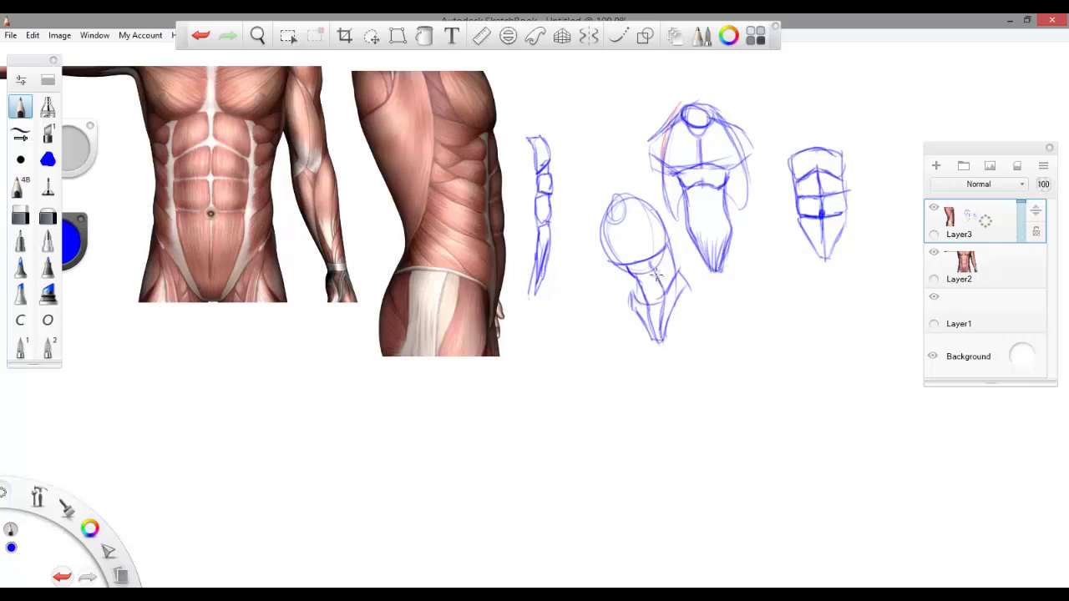
{"action": "mouse_move", "coordinate": [649, 330]}
{"action": "left_mouse_down"}
{"action": "mouse_move", "coordinate": [659, 342]}
{"action": "mouse_move", "coordinate": [636, 307]}
{"action": "left_mouse_up"}
{"action": "left_click_drag", "start_coordinate": [619, 268], "coordinate": [635, 281]}
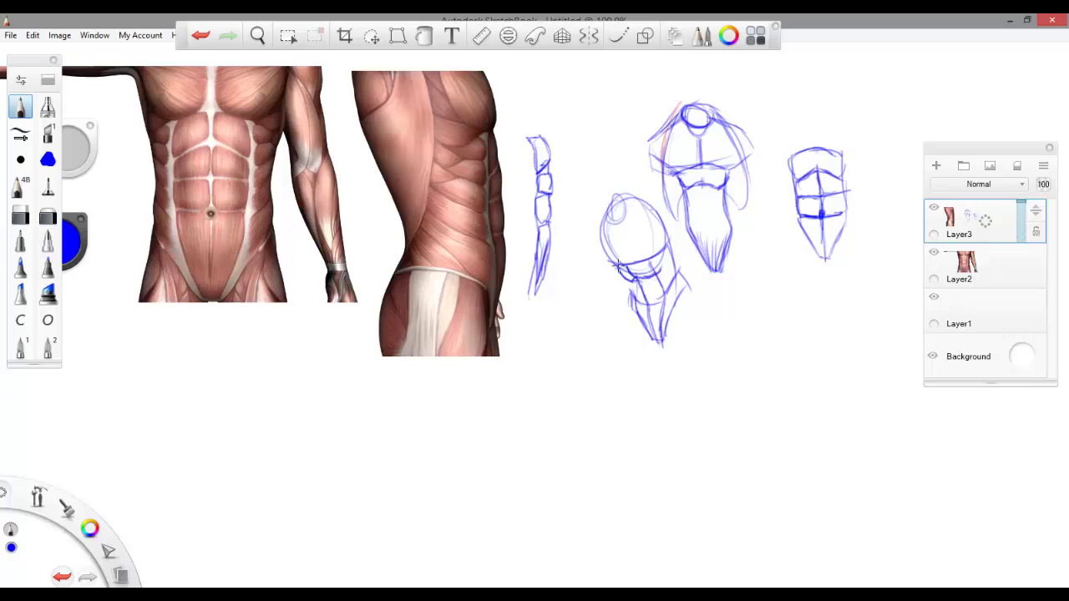
{"action": "mouse_move", "coordinate": [550, 314]}
{"action": "left_mouse_down"}
{"action": "mouse_move", "coordinate": [587, 319]}
{"action": "mouse_move", "coordinate": [566, 326]}
{"action": "mouse_move", "coordinate": [600, 341]}
{"action": "mouse_move", "coordinate": [578, 322]}
{"action": "mouse_move", "coordinate": [617, 337]}
{"action": "left_mouse_up"}
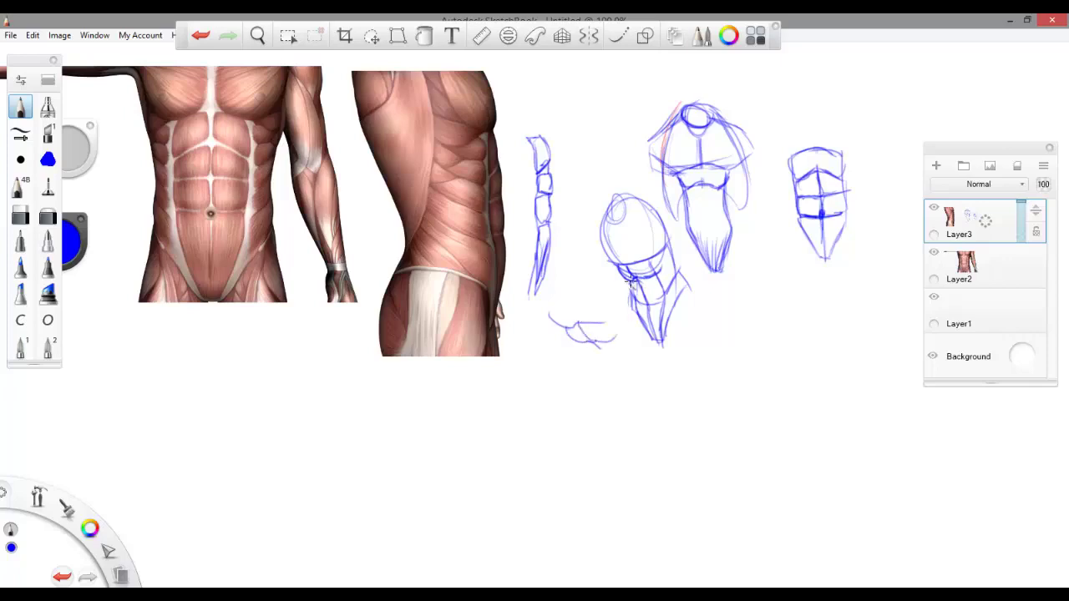
{"action": "left_click_drag", "start_coordinate": [633, 284], "coordinate": [634, 293]}
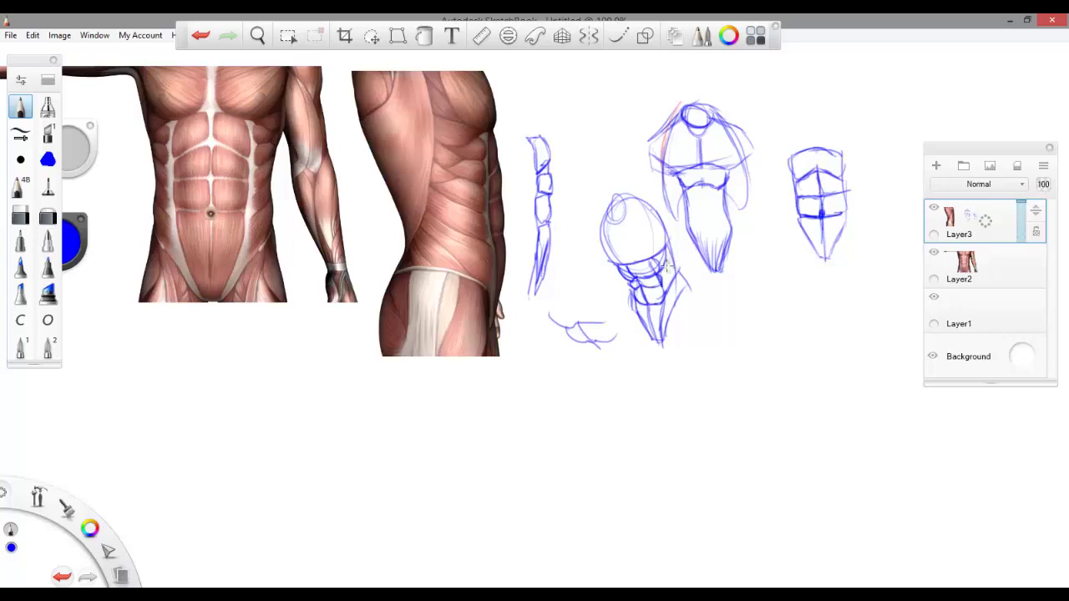
{"action": "left_click_drag", "start_coordinate": [664, 290], "coordinate": [672, 266]}
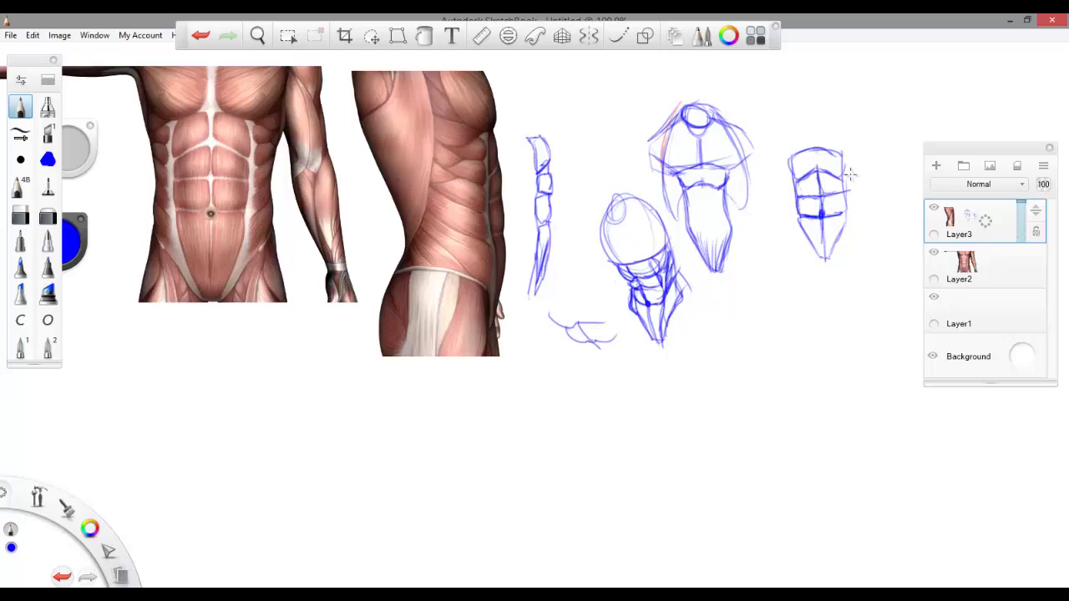
Add the obliques along both sides of the separate abdominal shape and extend short hip lines below them
{"action": "mouse_move", "coordinate": [846, 172]}
{"action": "left_mouse_down"}
{"action": "mouse_move", "coordinate": [857, 189]}
{"action": "mouse_move", "coordinate": [852, 211]}
{"action": "left_mouse_up"}
{"action": "mouse_move", "coordinate": [789, 194]}
{"action": "left_mouse_down"}
{"action": "mouse_move", "coordinate": [789, 227]}
{"action": "mouse_move", "coordinate": [860, 217]}
{"action": "mouse_move", "coordinate": [857, 197]}
{"action": "mouse_move", "coordinate": [848, 224]}
{"action": "left_mouse_up"}
{"action": "left_click_drag", "start_coordinate": [858, 188], "coordinate": [853, 164]}
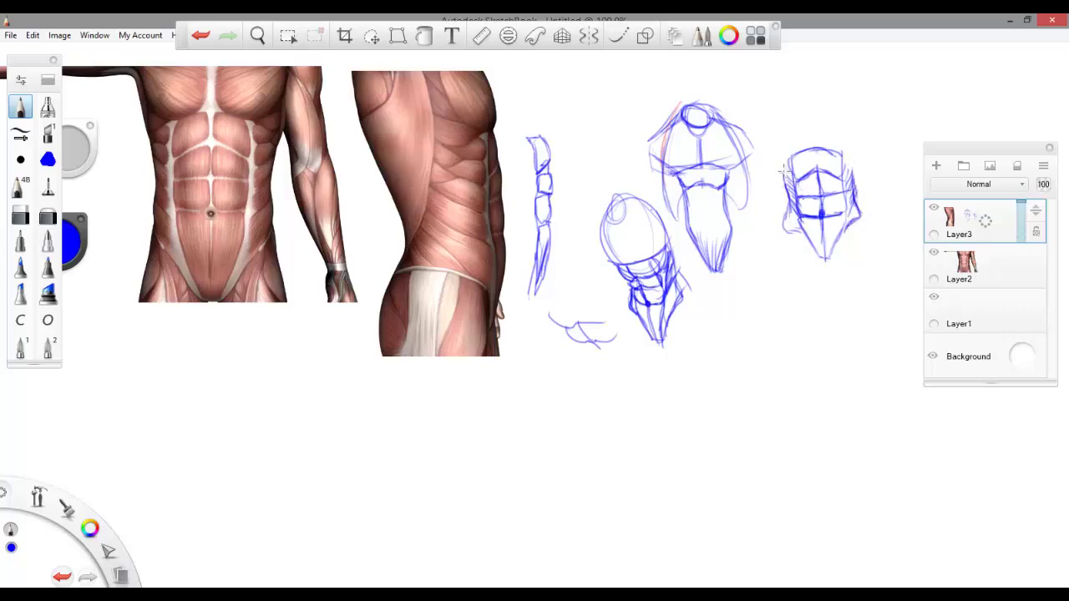
{"action": "mouse_move", "coordinate": [783, 180]}
{"action": "left_mouse_down"}
{"action": "mouse_move", "coordinate": [801, 234]}
{"action": "mouse_move", "coordinate": [785, 200]}
{"action": "mouse_move", "coordinate": [786, 219]}
{"action": "left_mouse_up"}
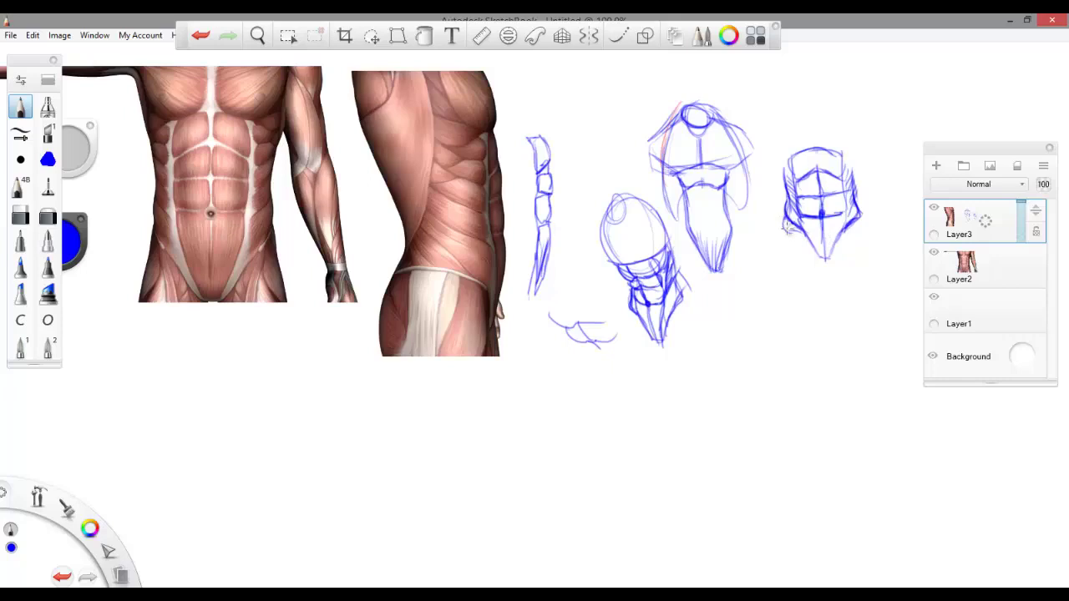
{"action": "left_click_drag", "start_coordinate": [786, 224], "coordinate": [787, 246]}
{"action": "left_click_drag", "start_coordinate": [856, 216], "coordinate": [860, 242]}
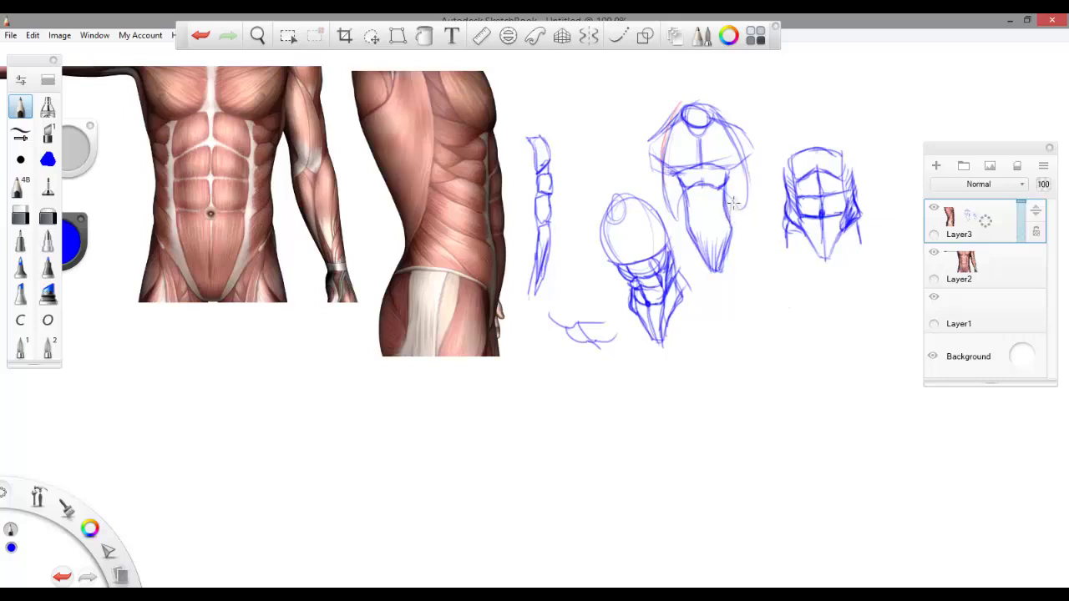
Add oblique bulges to both sides of the first torso's waist and outline the triangular lower oblique on the side-view reference
{"action": "left_click_drag", "start_coordinate": [733, 202], "coordinate": [734, 231]}
{"action": "mouse_move", "coordinate": [685, 219]}
{"action": "left_mouse_down"}
{"action": "mouse_move", "coordinate": [689, 236]}
{"action": "mouse_move", "coordinate": [748, 227]}
{"action": "left_mouse_up"}
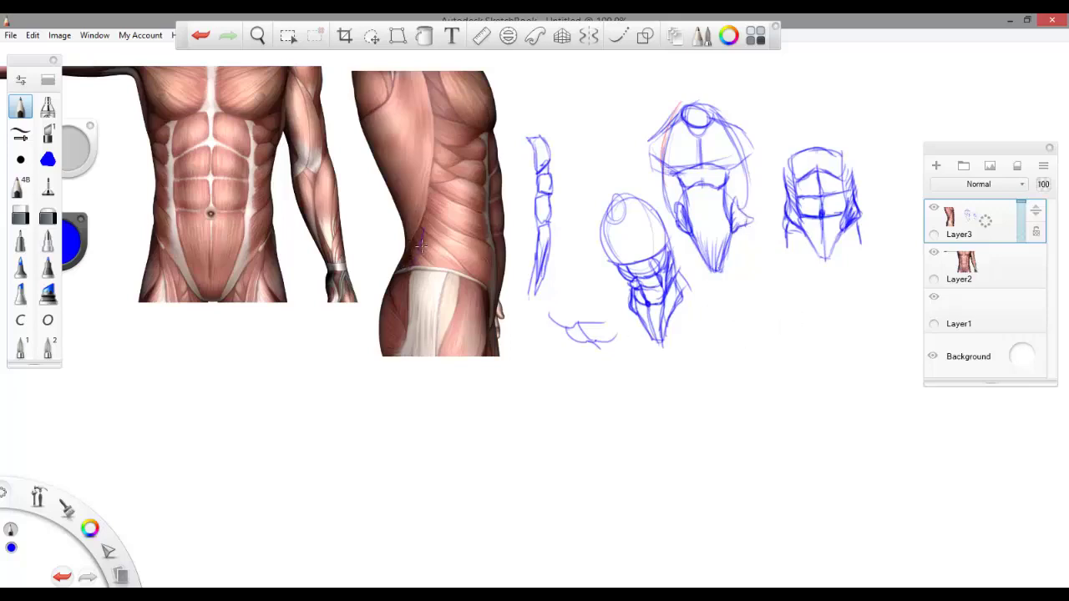
{"action": "mouse_move", "coordinate": [422, 247]}
{"action": "left_mouse_down"}
{"action": "mouse_move", "coordinate": [451, 231]}
{"action": "mouse_move", "coordinate": [485, 282]}
{"action": "left_mouse_up"}
{"action": "mouse_move", "coordinate": [414, 264]}
{"action": "left_mouse_down"}
{"action": "mouse_move", "coordinate": [486, 285]}
{"action": "mouse_move", "coordinate": [443, 214]}
{"action": "mouse_move", "coordinate": [423, 222]}
{"action": "mouse_move", "coordinate": [439, 217]}
{"action": "mouse_move", "coordinate": [480, 256]}
{"action": "mouse_move", "coordinate": [478, 245]}
{"action": "mouse_move", "coordinate": [427, 213]}
{"action": "left_mouse_up"}
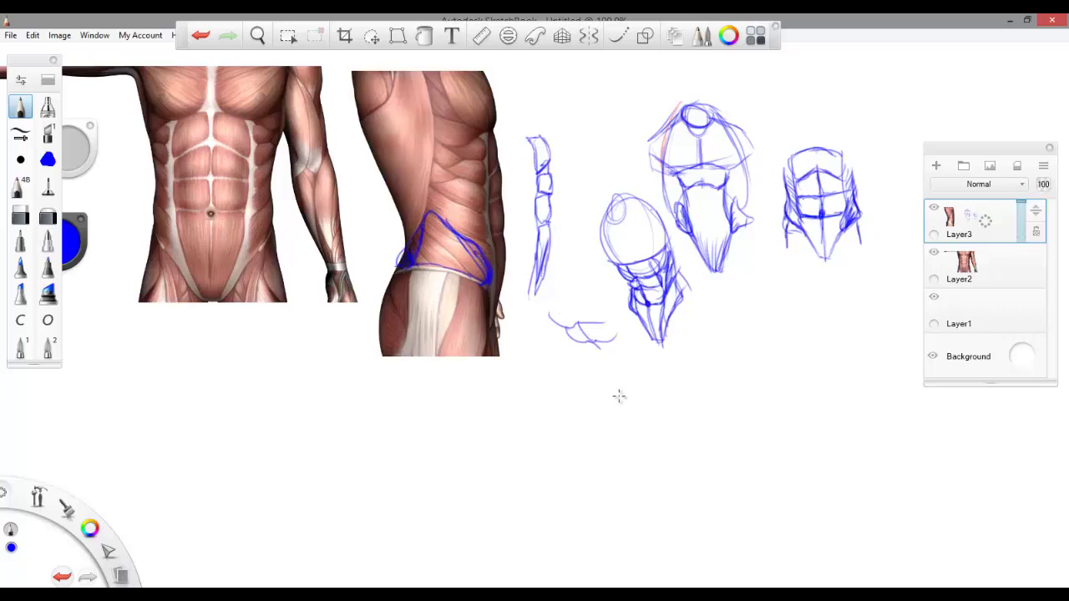
Sketch a turned torso with rib cage, shoulder and hip below the separate abdominal shape, and hatch the side muscles along its waist
{"action": "mouse_move", "coordinate": [768, 287]}
{"action": "left_mouse_down"}
{"action": "mouse_move", "coordinate": [754, 330]}
{"action": "mouse_move", "coordinate": [810, 302]}
{"action": "mouse_move", "coordinate": [757, 334]}
{"action": "mouse_move", "coordinate": [764, 376]}
{"action": "left_mouse_up"}
{"action": "mouse_move", "coordinate": [815, 324]}
{"action": "left_mouse_down"}
{"action": "mouse_move", "coordinate": [825, 291]}
{"action": "mouse_move", "coordinate": [806, 382]}
{"action": "left_mouse_up"}
{"action": "left_click_drag", "start_coordinate": [756, 344], "coordinate": [762, 377]}
{"action": "mouse_move", "coordinate": [761, 324]}
{"action": "left_mouse_down"}
{"action": "mouse_move", "coordinate": [802, 288]}
{"action": "mouse_move", "coordinate": [765, 314]}
{"action": "mouse_move", "coordinate": [795, 269]}
{"action": "mouse_move", "coordinate": [816, 305]}
{"action": "mouse_move", "coordinate": [840, 314]}
{"action": "left_mouse_up"}
{"action": "mouse_move", "coordinate": [790, 276]}
{"action": "left_mouse_down"}
{"action": "mouse_move", "coordinate": [826, 310]}
{"action": "mouse_move", "coordinate": [801, 292]}
{"action": "mouse_move", "coordinate": [827, 344]}
{"action": "mouse_move", "coordinate": [812, 333]}
{"action": "mouse_move", "coordinate": [803, 386]}
{"action": "left_mouse_up"}
{"action": "mouse_move", "coordinate": [756, 344]}
{"action": "left_mouse_down"}
{"action": "mouse_move", "coordinate": [765, 406]}
{"action": "mouse_move", "coordinate": [775, 383]}
{"action": "mouse_move", "coordinate": [808, 366]}
{"action": "mouse_move", "coordinate": [768, 378]}
{"action": "mouse_move", "coordinate": [768, 396]}
{"action": "mouse_move", "coordinate": [782, 376]}
{"action": "mouse_move", "coordinate": [772, 359]}
{"action": "mouse_move", "coordinate": [785, 349]}
{"action": "mouse_move", "coordinate": [800, 361]}
{"action": "left_mouse_up"}
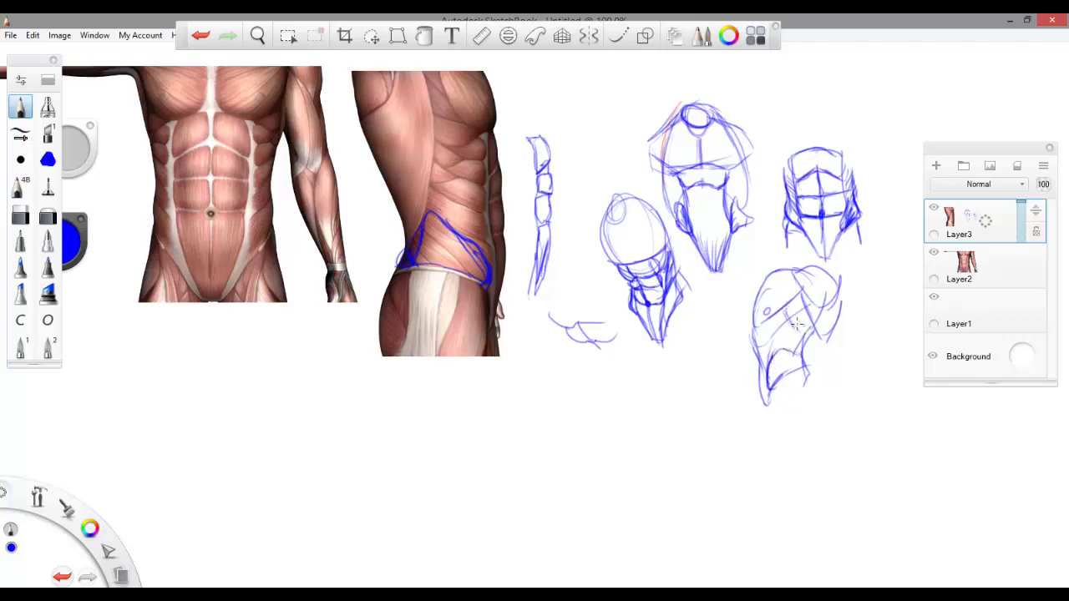
{"action": "left_click_drag", "start_coordinate": [786, 307], "coordinate": [789, 312]}
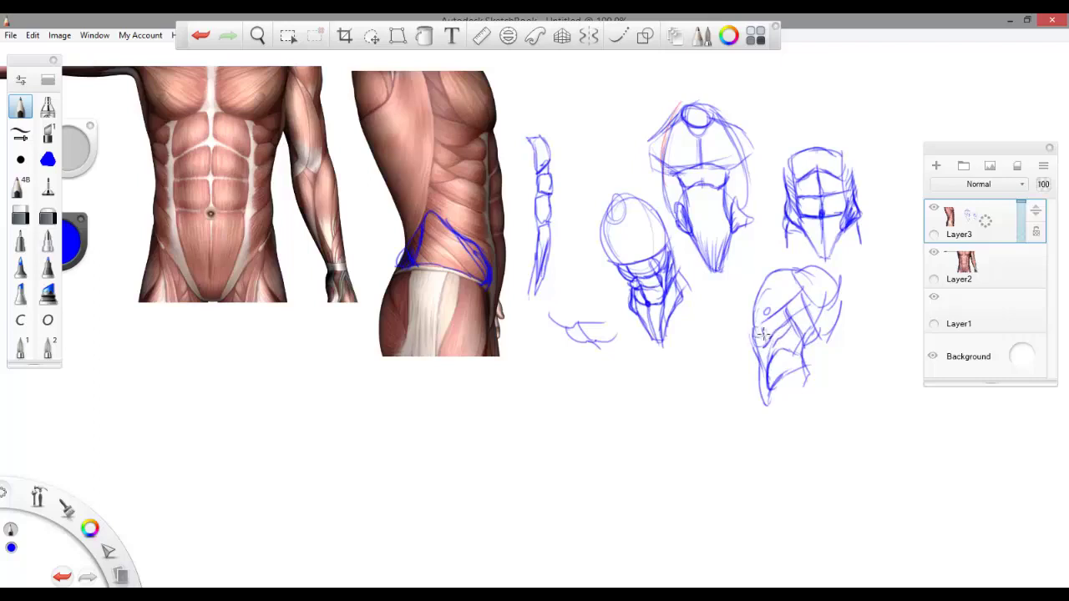
{"action": "left_click_drag", "start_coordinate": [756, 332], "coordinate": [766, 399]}
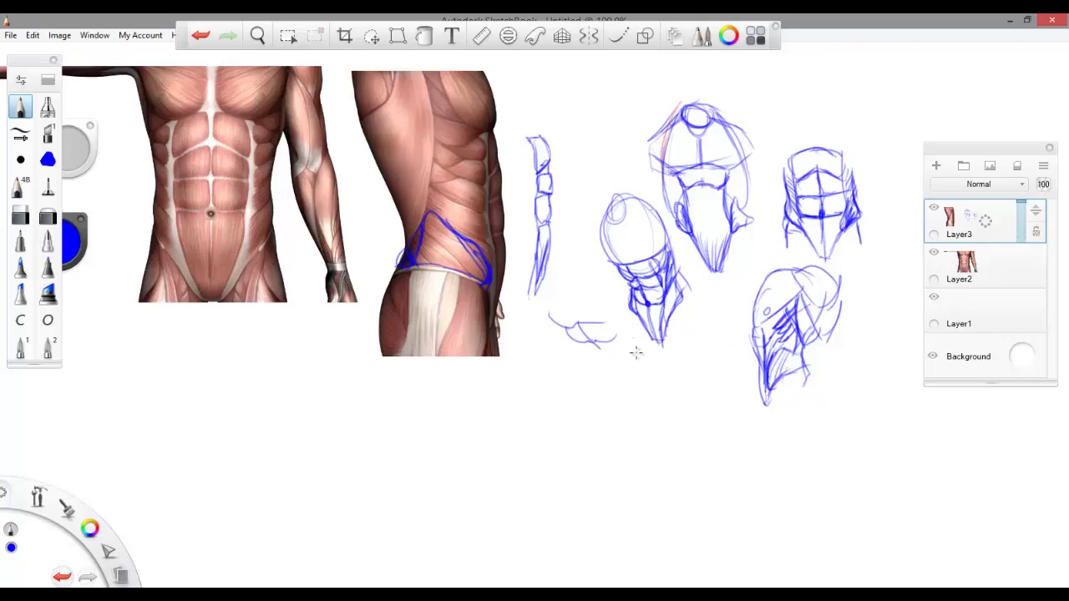
Draw sample diagonal fibre strokes in empty space and trace the rib muscle edges and oblique fibres on the side-view reference
{"action": "mouse_move", "coordinate": [659, 358]}
{"action": "left_mouse_down"}
{"action": "mouse_move", "coordinate": [643, 392]}
{"action": "mouse_move", "coordinate": [648, 421]}
{"action": "mouse_move", "coordinate": [661, 402]}
{"action": "left_mouse_up"}
{"action": "mouse_move", "coordinate": [438, 202]}
{"action": "left_mouse_down"}
{"action": "mouse_move", "coordinate": [470, 232]}
{"action": "mouse_move", "coordinate": [471, 219]}
{"action": "left_mouse_up"}
{"action": "mouse_move", "coordinate": [431, 170]}
{"action": "left_mouse_down"}
{"action": "mouse_move", "coordinate": [468, 183]}
{"action": "mouse_move", "coordinate": [437, 164]}
{"action": "mouse_move", "coordinate": [463, 150]}
{"action": "mouse_move", "coordinate": [432, 141]}
{"action": "mouse_move", "coordinate": [477, 131]}
{"action": "mouse_move", "coordinate": [467, 125]}
{"action": "mouse_move", "coordinate": [476, 132]}
{"action": "mouse_move", "coordinate": [430, 160]}
{"action": "mouse_move", "coordinate": [483, 183]}
{"action": "left_mouse_up"}
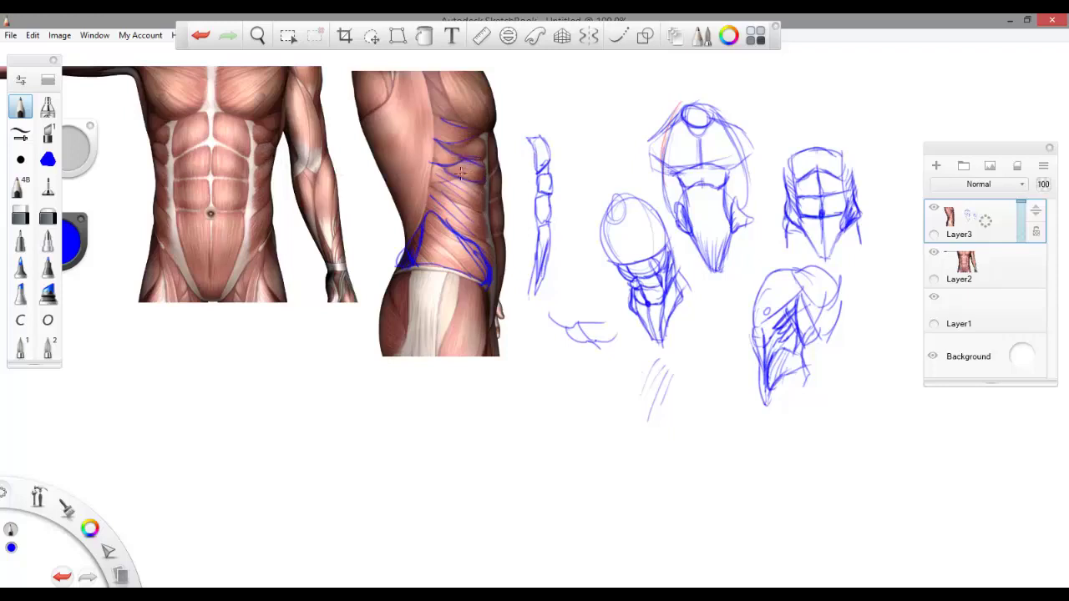
{"action": "mouse_move", "coordinate": [446, 182]}
{"action": "left_mouse_down"}
{"action": "mouse_move", "coordinate": [481, 209]}
{"action": "mouse_move", "coordinate": [466, 242]}
{"action": "left_mouse_up"}
{"action": "mouse_move", "coordinate": [437, 210]}
{"action": "left_mouse_down"}
{"action": "mouse_move", "coordinate": [472, 251]}
{"action": "mouse_move", "coordinate": [470, 266]}
{"action": "left_mouse_up"}
{"action": "left_click_drag", "start_coordinate": [436, 229], "coordinate": [471, 273]}
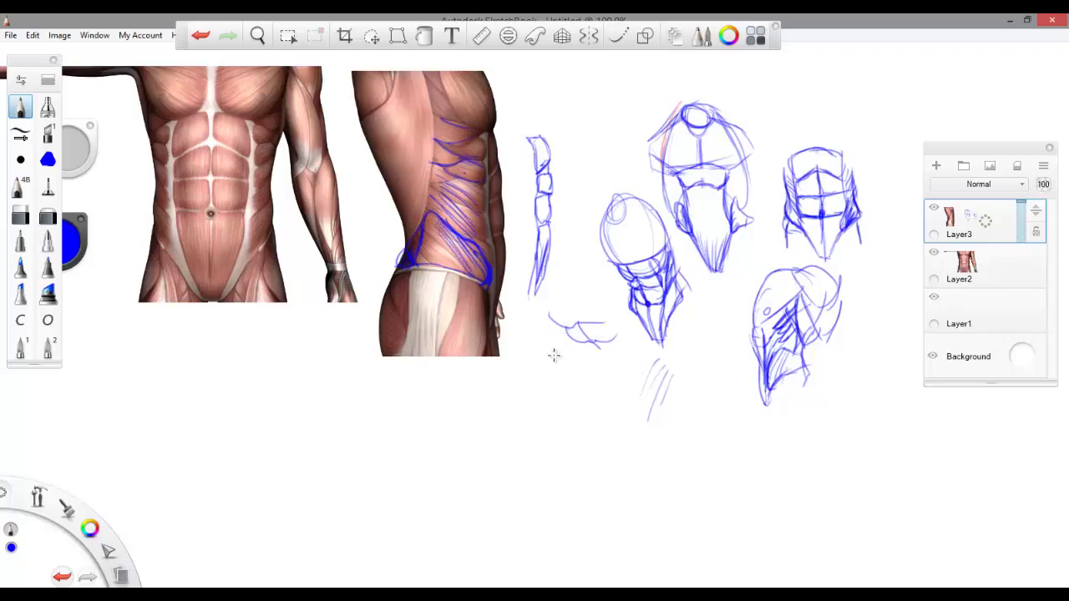
Clear Layer3 and sketch a new front-view torso with a rounded rib cage, straight waist sides, V-shaped pelvis, chest line and centre line
{"action": "key", "text": "Delete"}
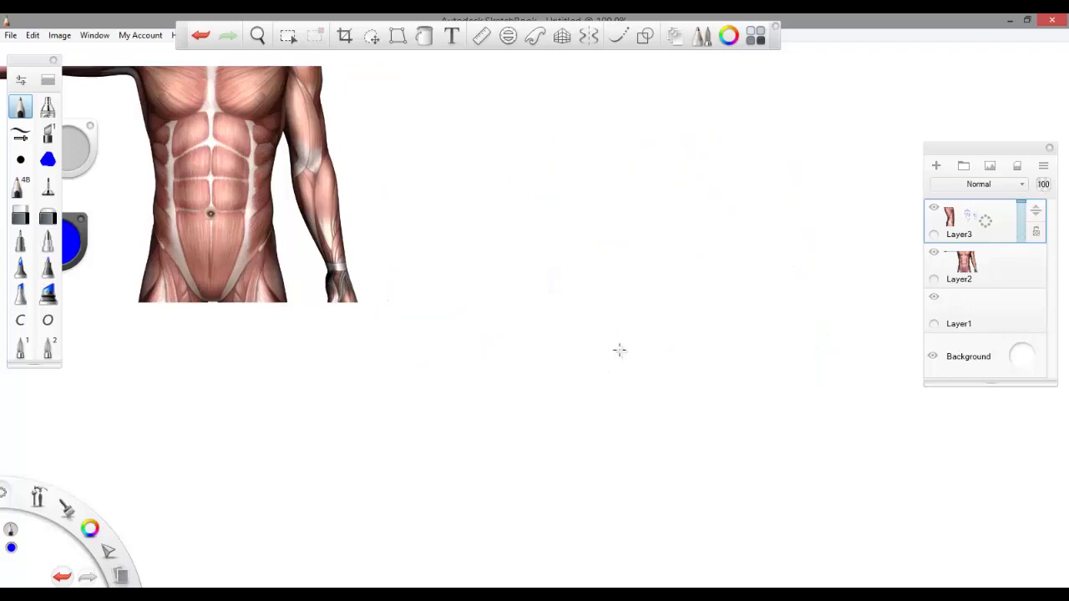
{"action": "left_click_drag", "start_coordinate": [567, 145], "coordinate": [594, 196]}
{"action": "mouse_move", "coordinate": [579, 130]}
{"action": "left_mouse_down"}
{"action": "mouse_move", "coordinate": [607, 123]}
{"action": "mouse_move", "coordinate": [566, 129]}
{"action": "mouse_move", "coordinate": [576, 189]}
{"action": "left_mouse_up"}
{"action": "left_click_drag", "start_coordinate": [561, 152], "coordinate": [572, 229]}
{"action": "left_click_drag", "start_coordinate": [632, 155], "coordinate": [632, 213]}
{"action": "mouse_move", "coordinate": [567, 197]}
{"action": "left_mouse_down"}
{"action": "mouse_move", "coordinate": [597, 260]}
{"action": "mouse_move", "coordinate": [609, 263]}
{"action": "mouse_move", "coordinate": [634, 204]}
{"action": "left_mouse_up"}
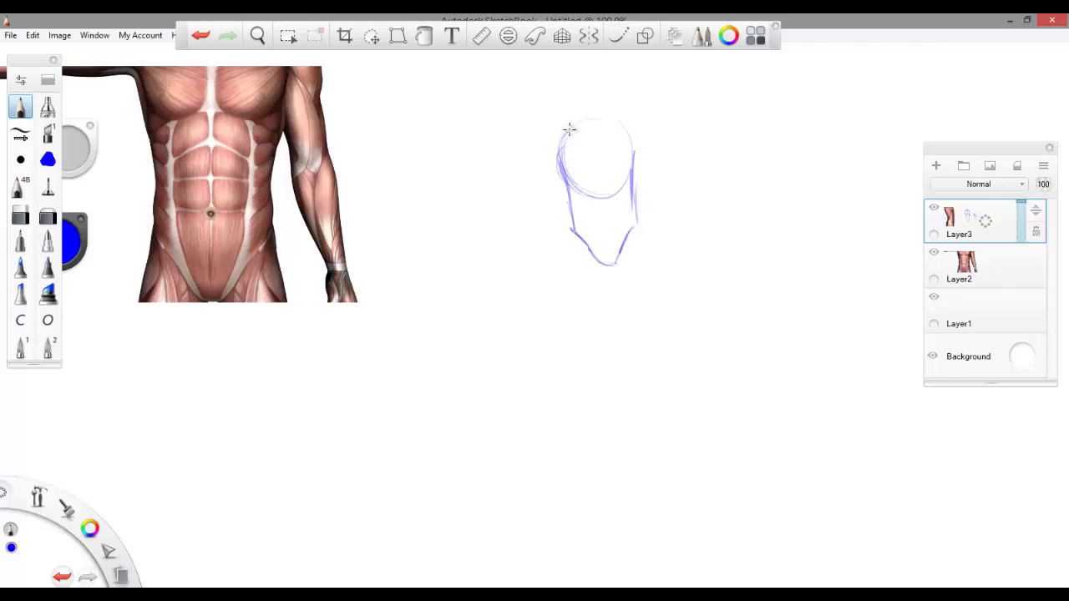
{"action": "left_click_drag", "start_coordinate": [606, 119], "coordinate": [626, 120]}
{"action": "mouse_move", "coordinate": [560, 172]}
{"action": "left_mouse_down"}
{"action": "mouse_move", "coordinate": [623, 170]}
{"action": "mouse_move", "coordinate": [598, 243]}
{"action": "mouse_move", "coordinate": [603, 270]}
{"action": "left_mouse_up"}
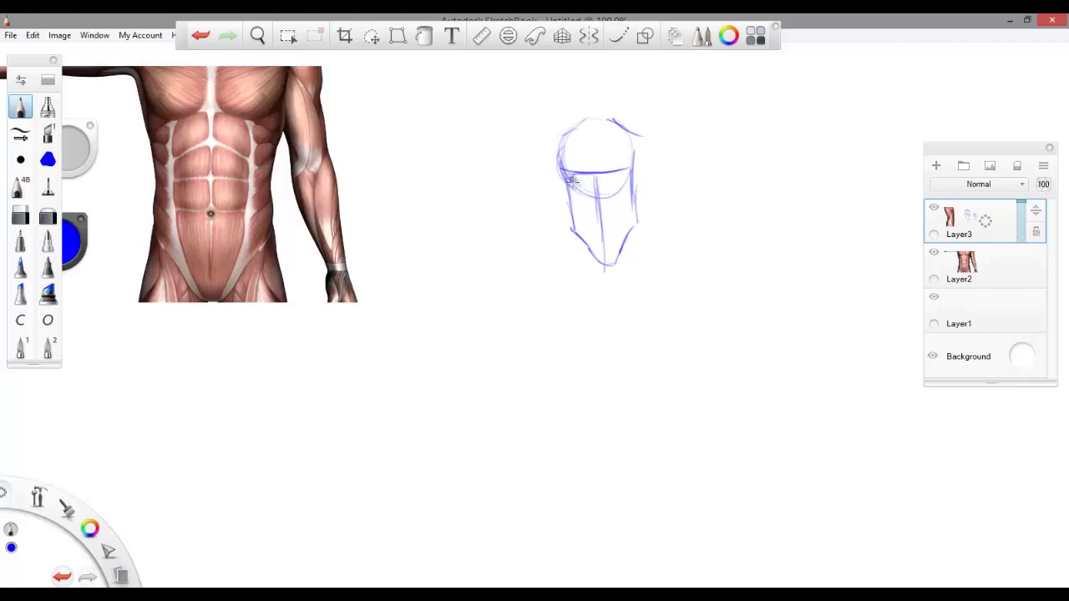
Draw the abdominal segments with hatched obliques down to the hips, and extend the centre line up through the chest
{"action": "mouse_move", "coordinate": [570, 187]}
{"action": "left_mouse_down"}
{"action": "mouse_move", "coordinate": [572, 229]}
{"action": "mouse_move", "coordinate": [628, 237]}
{"action": "mouse_move", "coordinate": [623, 177]}
{"action": "mouse_move", "coordinate": [577, 191]}
{"action": "mouse_move", "coordinate": [611, 195]}
{"action": "mouse_move", "coordinate": [584, 177]}
{"action": "mouse_move", "coordinate": [608, 175]}
{"action": "mouse_move", "coordinate": [585, 195]}
{"action": "mouse_move", "coordinate": [594, 218]}
{"action": "mouse_move", "coordinate": [619, 193]}
{"action": "mouse_move", "coordinate": [581, 197]}
{"action": "mouse_move", "coordinate": [607, 191]}
{"action": "mouse_move", "coordinate": [596, 183]}
{"action": "mouse_move", "coordinate": [600, 218]}
{"action": "mouse_move", "coordinate": [622, 216]}
{"action": "mouse_move", "coordinate": [608, 236]}
{"action": "mouse_move", "coordinate": [600, 218]}
{"action": "mouse_move", "coordinate": [604, 265]}
{"action": "mouse_move", "coordinate": [620, 233]}
{"action": "mouse_move", "coordinate": [614, 266]}
{"action": "left_mouse_up"}
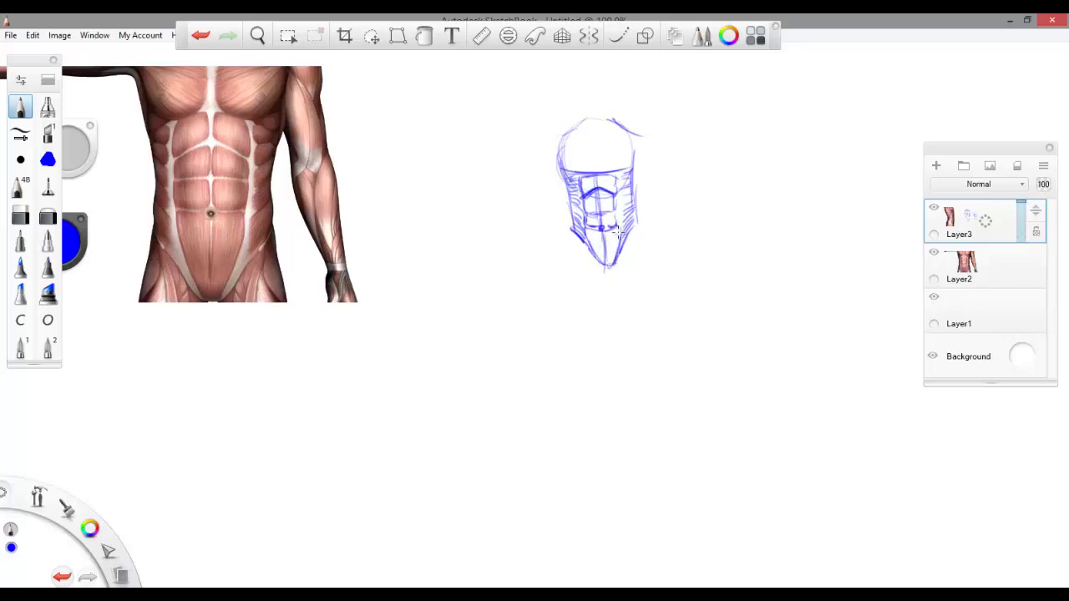
{"action": "left_click_drag", "start_coordinate": [618, 214], "coordinate": [617, 228]}
{"action": "mouse_move", "coordinate": [592, 202]}
{"action": "left_mouse_down"}
{"action": "mouse_move", "coordinate": [586, 217]}
{"action": "mouse_move", "coordinate": [611, 202]}
{"action": "mouse_move", "coordinate": [605, 216]}
{"action": "mouse_move", "coordinate": [627, 216]}
{"action": "mouse_move", "coordinate": [633, 228]}
{"action": "left_mouse_up"}
{"action": "left_click_drag", "start_coordinate": [576, 204], "coordinate": [573, 229]}
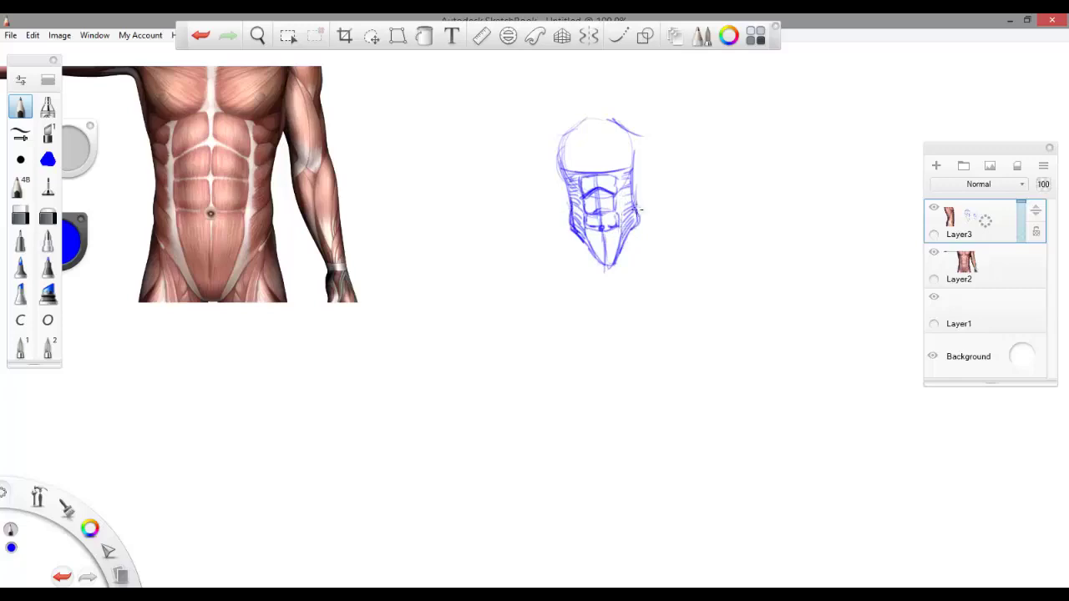
{"action": "left_click_drag", "start_coordinate": [636, 209], "coordinate": [631, 180]}
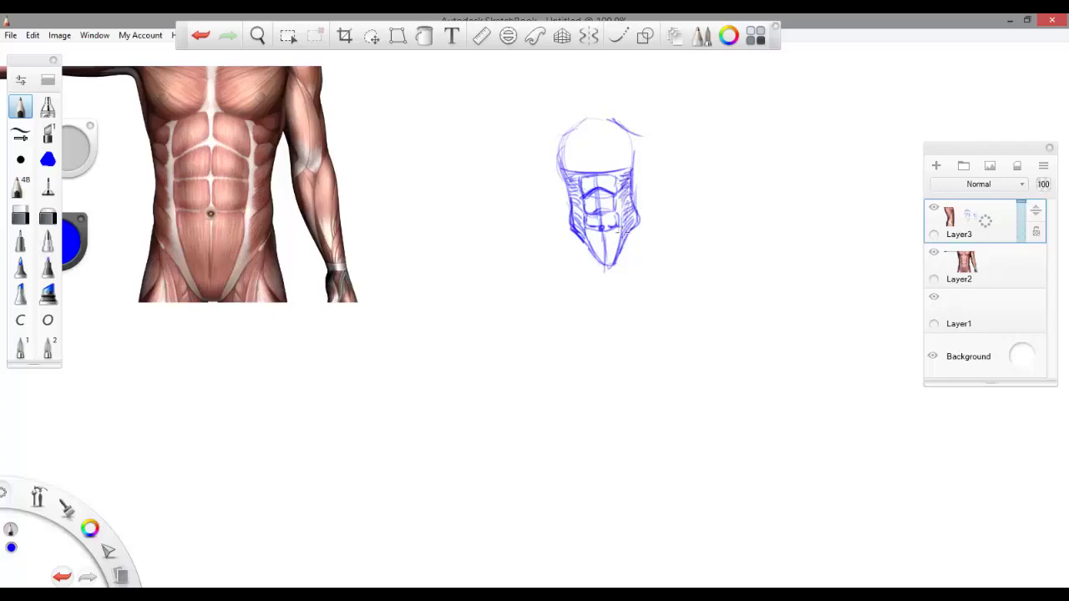
{"action": "mouse_move", "coordinate": [592, 165]}
{"action": "left_mouse_down"}
{"action": "mouse_move", "coordinate": [589, 175]}
{"action": "mouse_move", "coordinate": [595, 136]}
{"action": "left_mouse_up"}
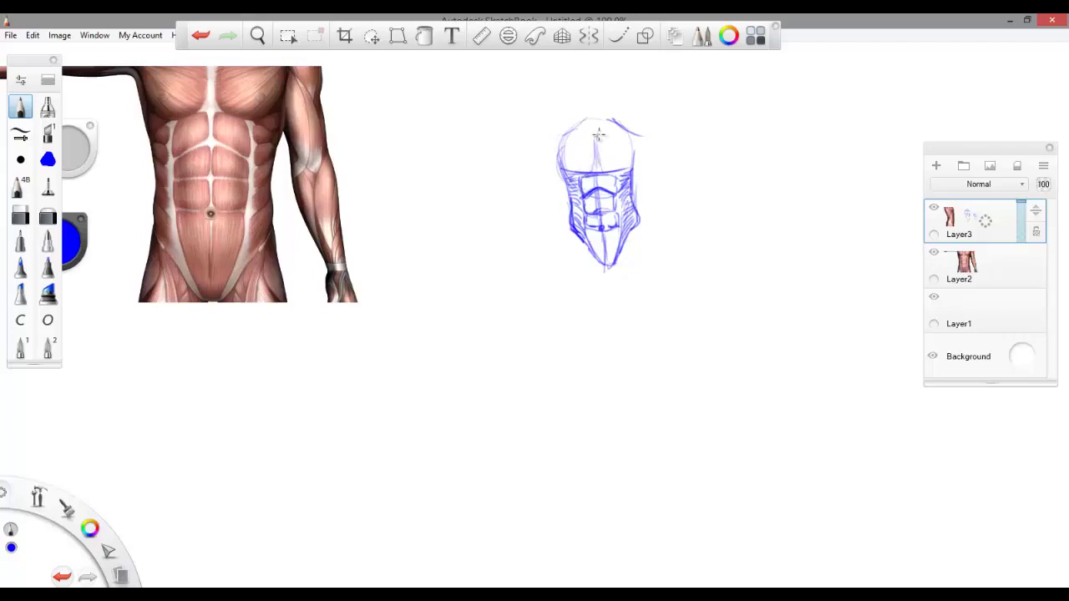